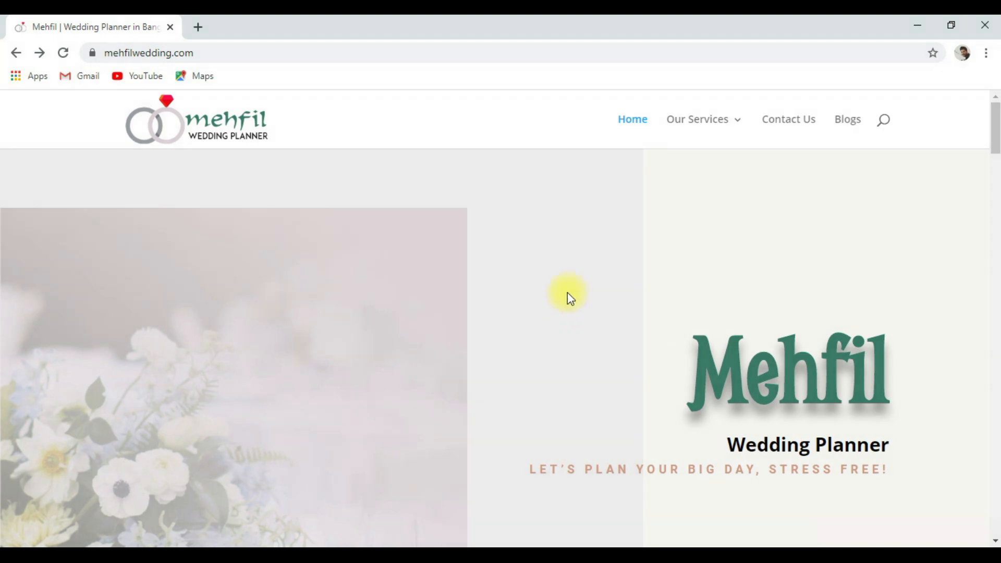
# Open the site's /wp-admin login page and log in with the saved credentials.
pyautogui.click(226, 48)
pyautogui.click(254, 53)
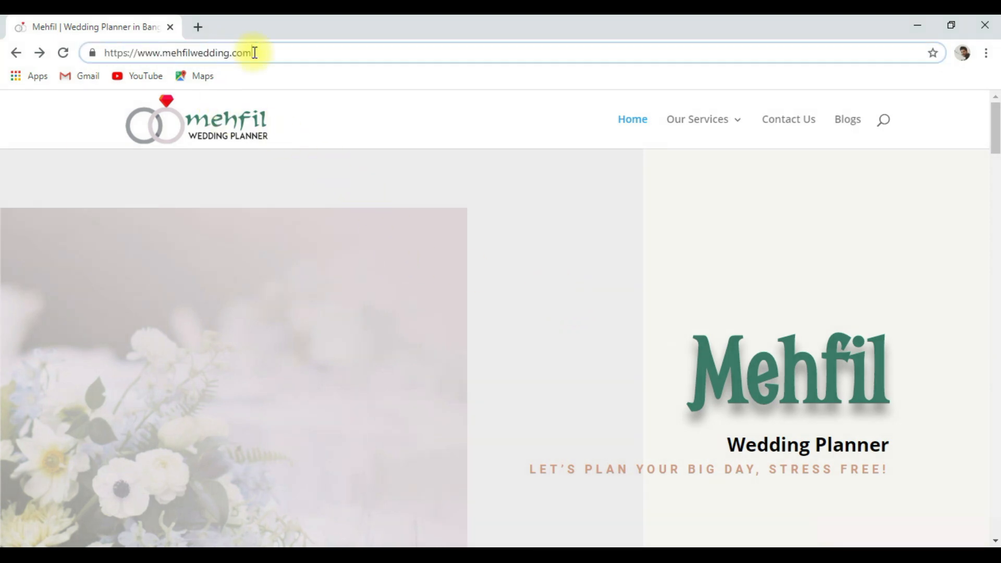
pyautogui.write('/wp-admin')
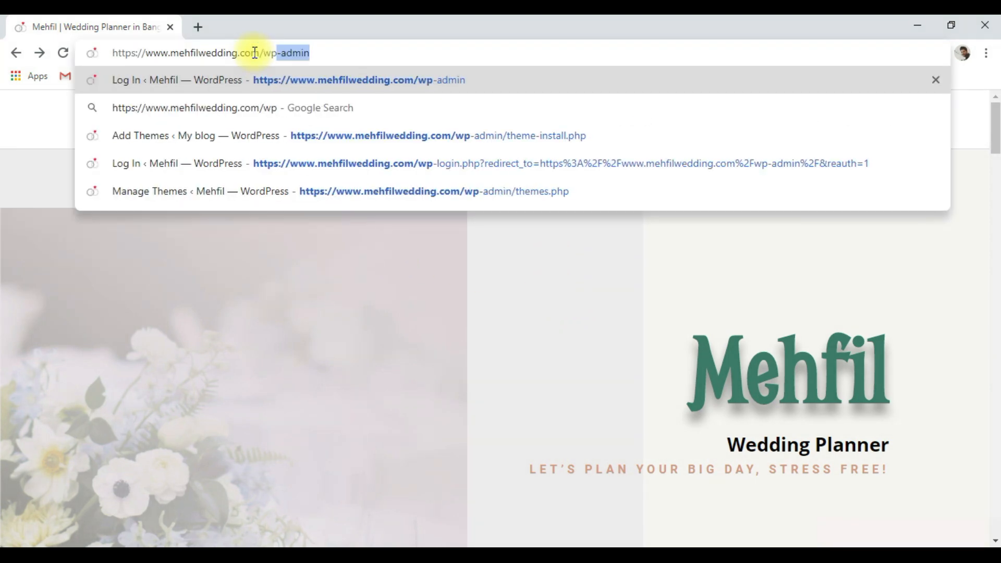
pyautogui.press('Right')
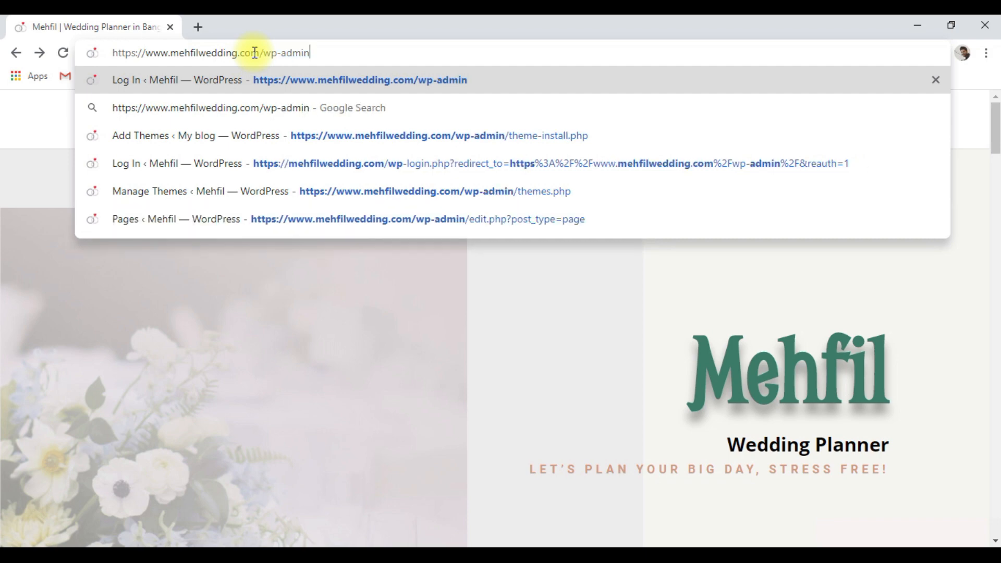
pyautogui.press('Return')
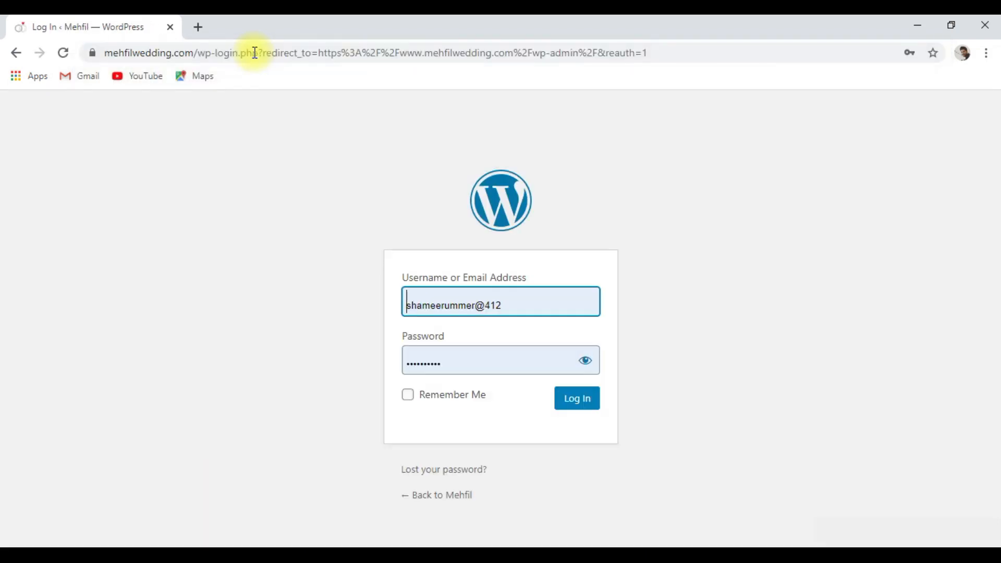
pyautogui.click(577, 410)
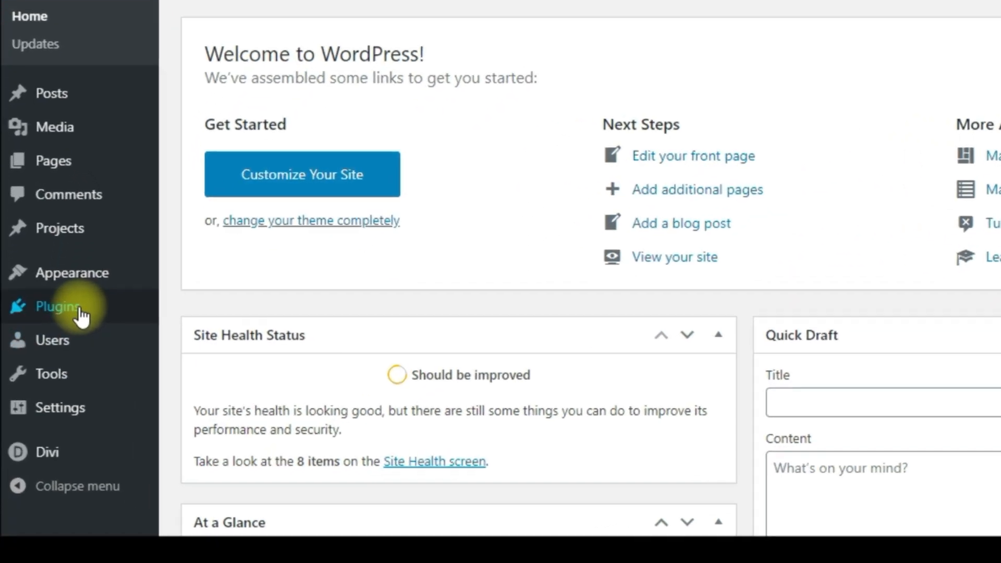
# Search for "coming soon" among the new plugins available to add.
pyautogui.moveTo(62, 385)
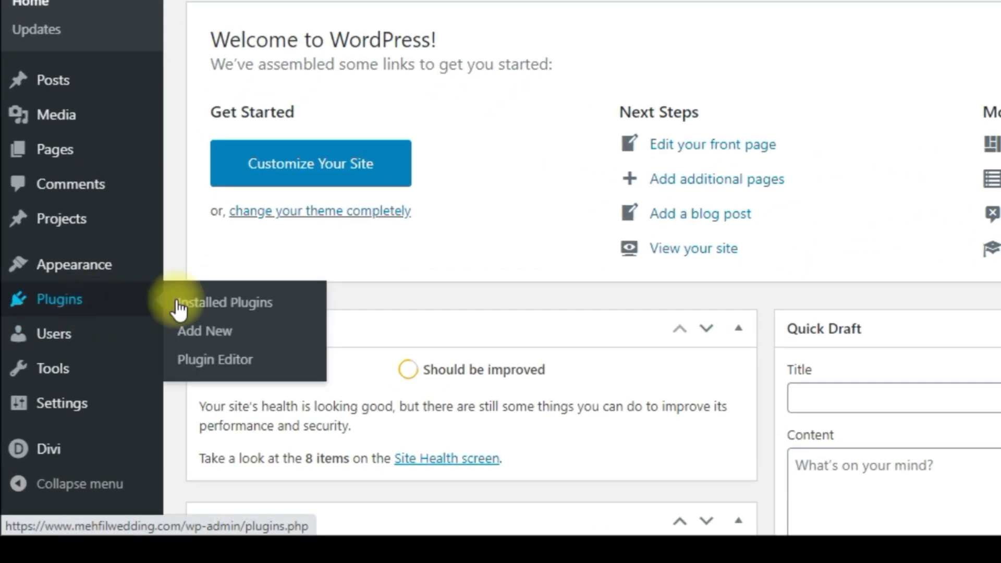
pyautogui.click(206, 336)
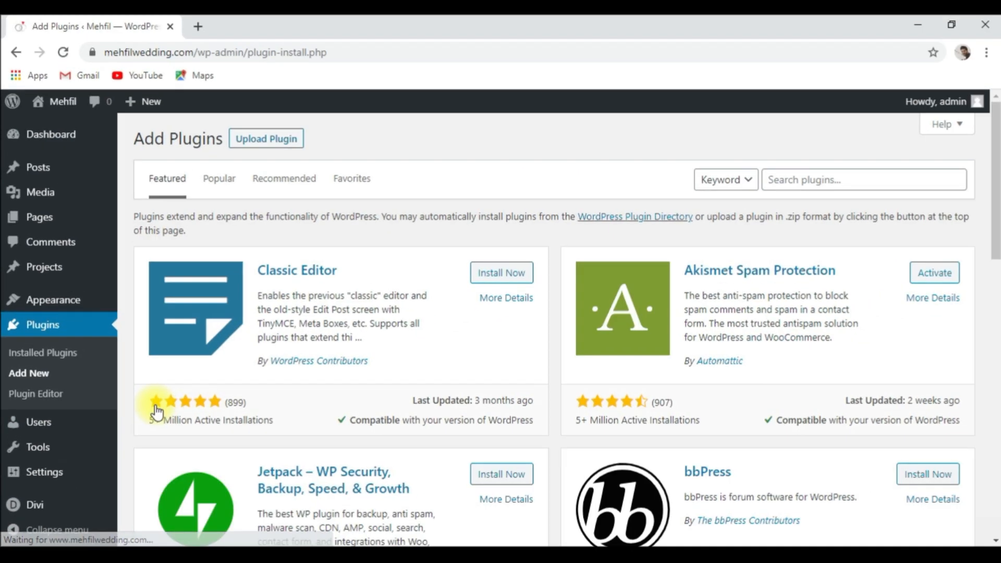
pyautogui.click(802, 178)
pyautogui.click(762, 218)
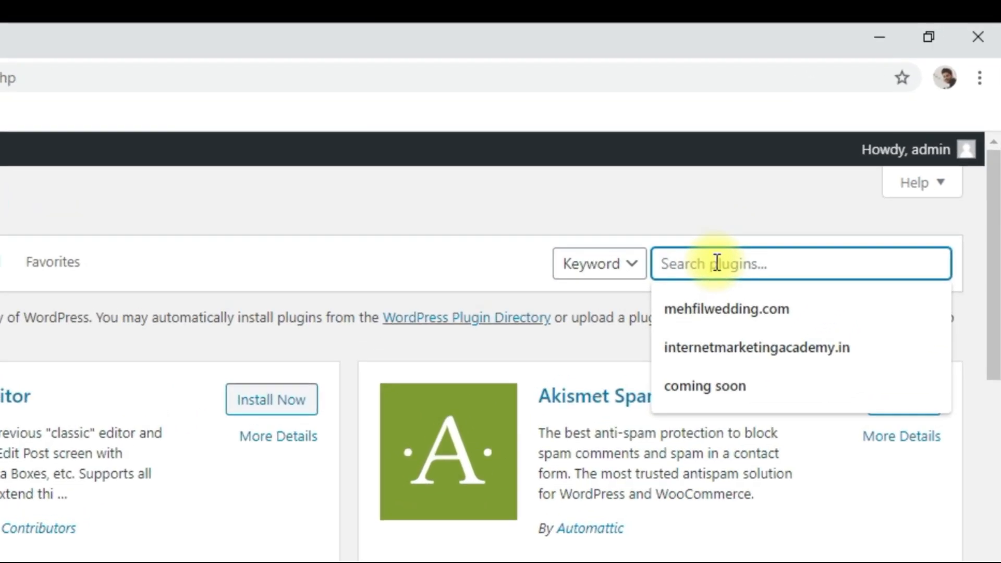
pyautogui.write('coming soon')
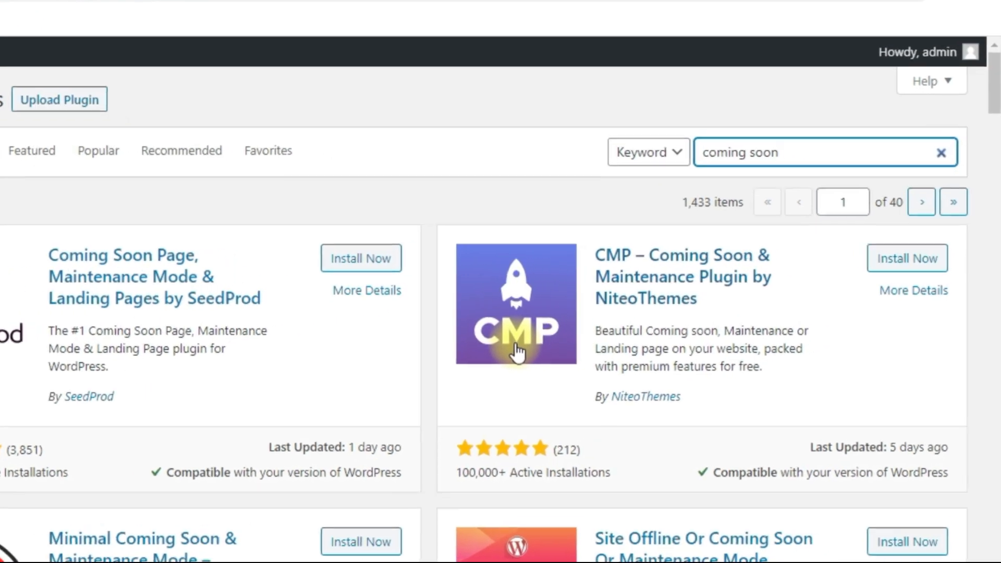
# Install and activate the CMP – Coming Soon & Maintenance Plugin by NiteoThemes, and open its settings.
pyautogui.click(918, 259)
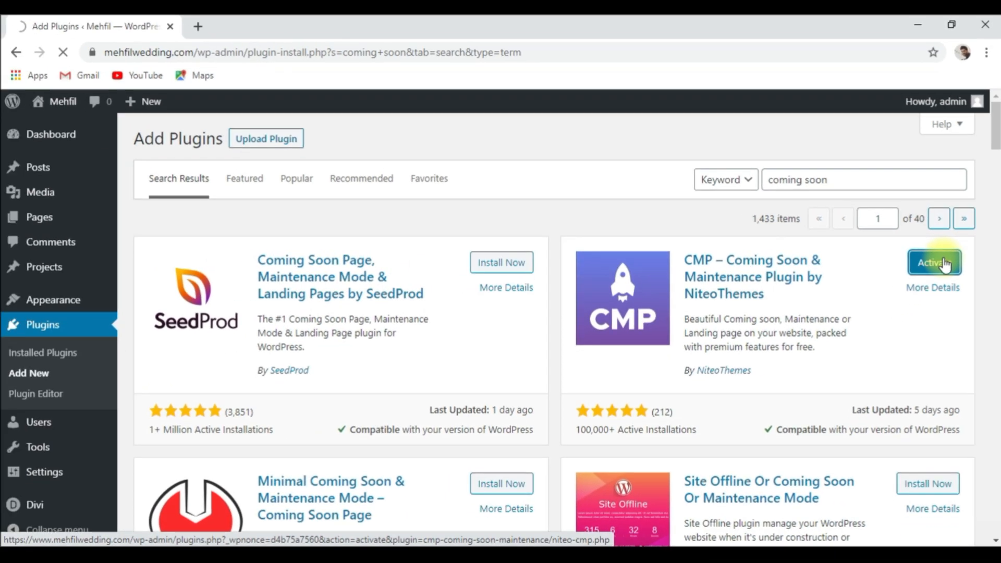
pyautogui.click(933, 260)
pyautogui.scroll(-3, 230, 333)
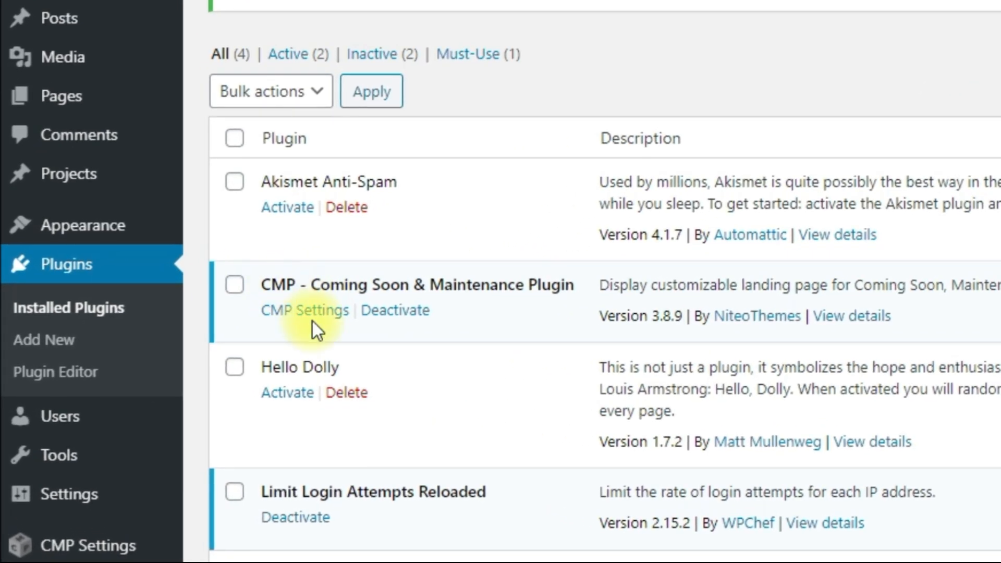
pyautogui.click(300, 313)
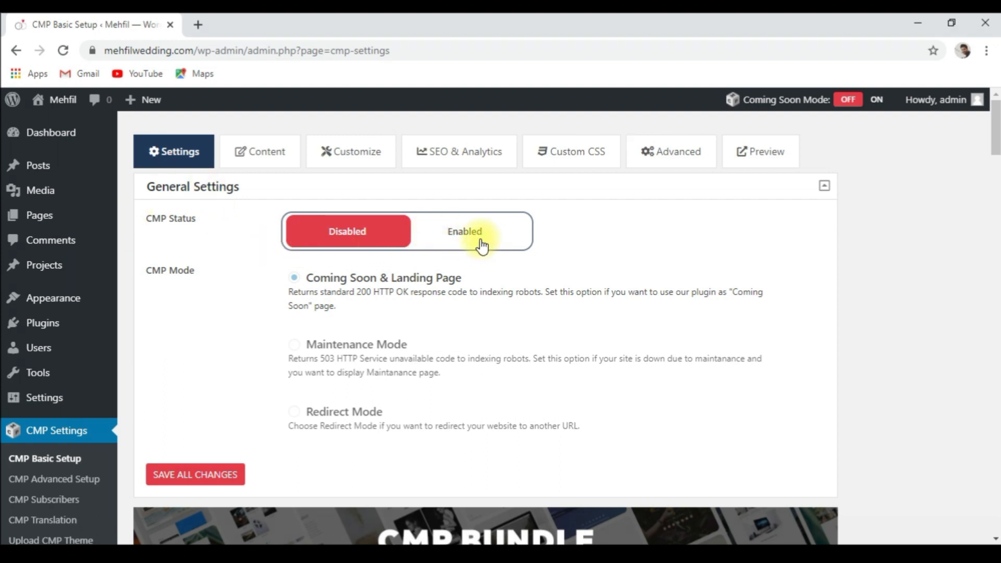
# In the CMP content settings, use a graphic logo and insert Mehfil_Logo.png from the media library.
pyautogui.click(276, 162)
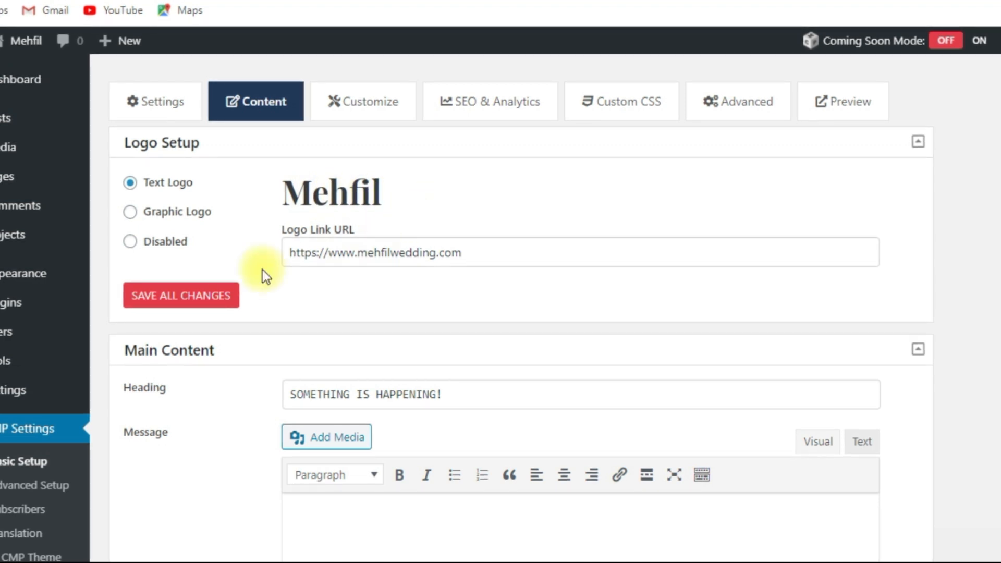
pyautogui.click(131, 213)
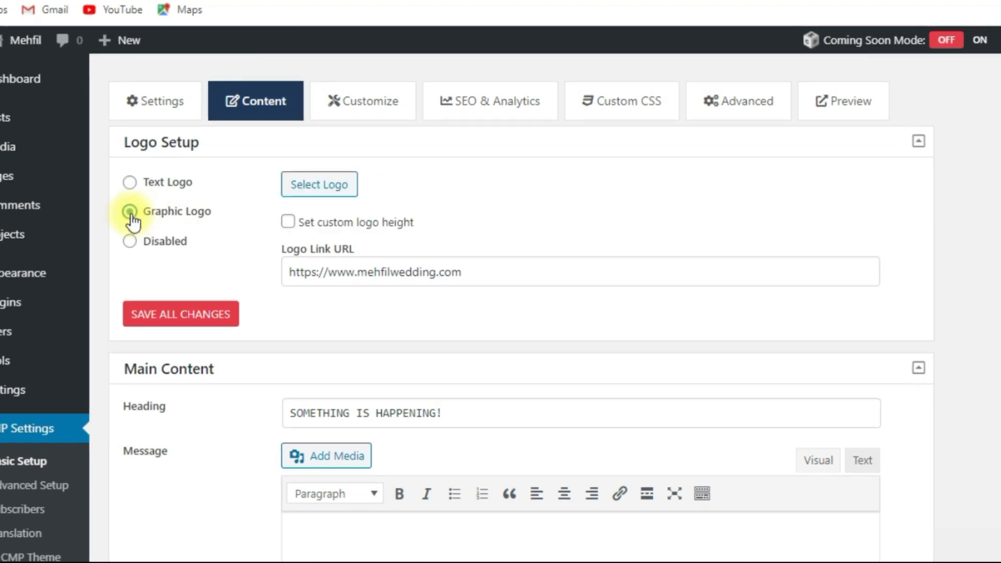
pyautogui.click(344, 188)
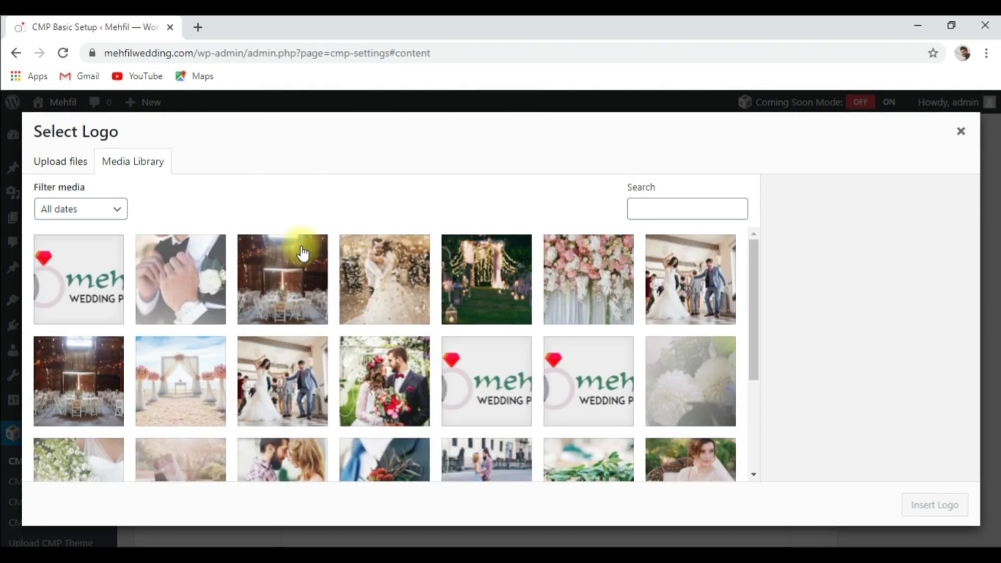
pyautogui.click(97, 281)
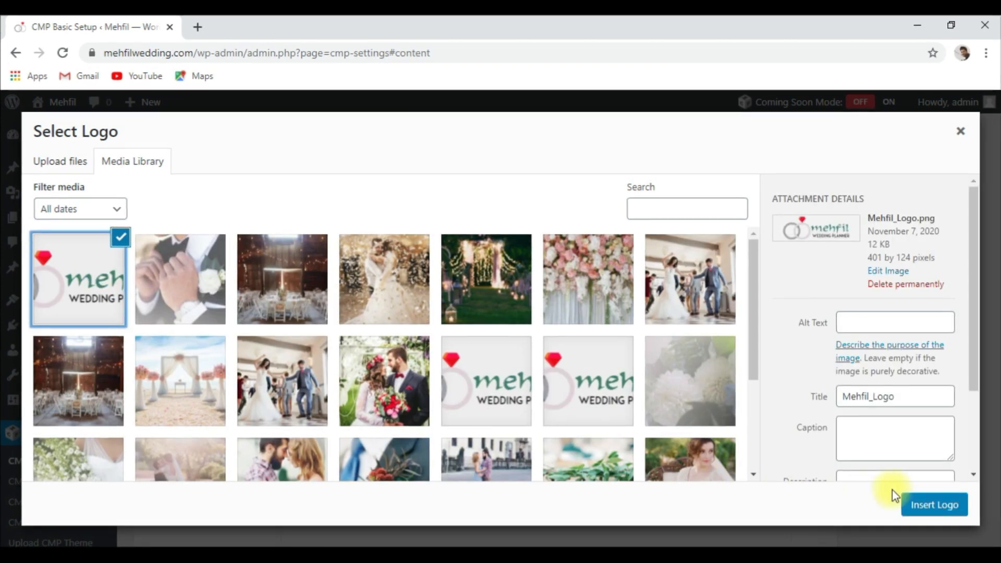
pyautogui.click(937, 500)
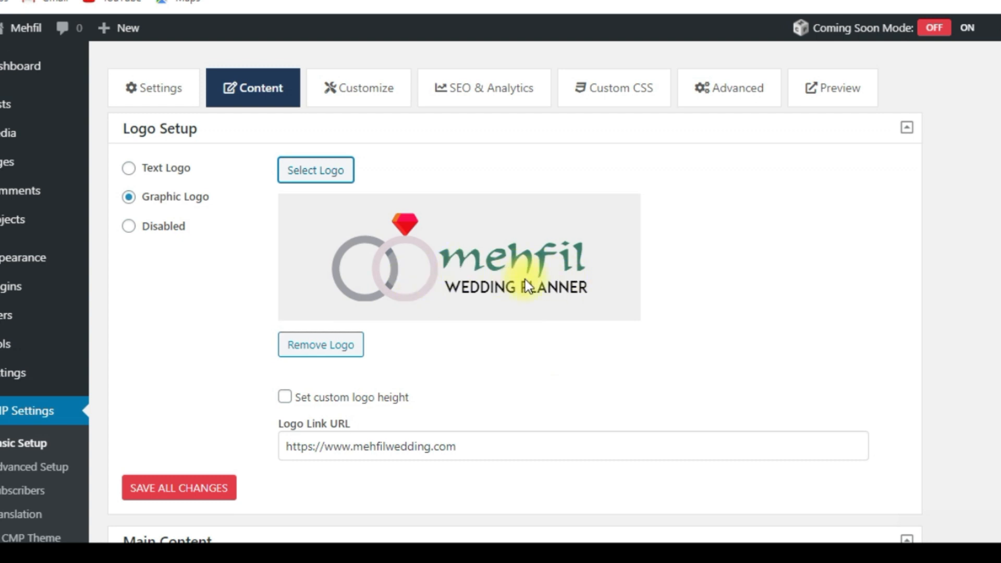
# Replace the main content heading with "Coming soon!".
pyautogui.scroll(-5, 512, 292)
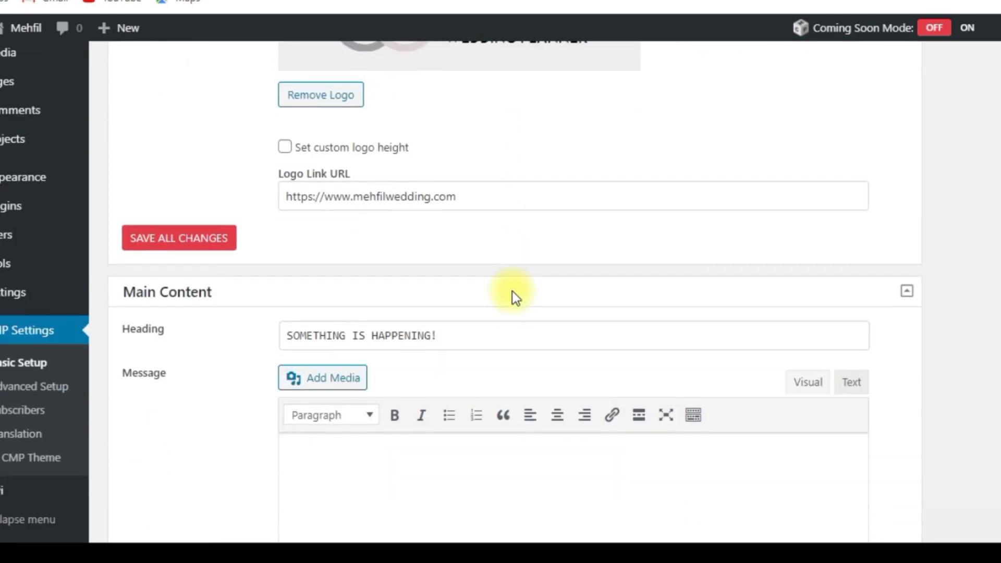
pyautogui.scroll(-2, 511, 292)
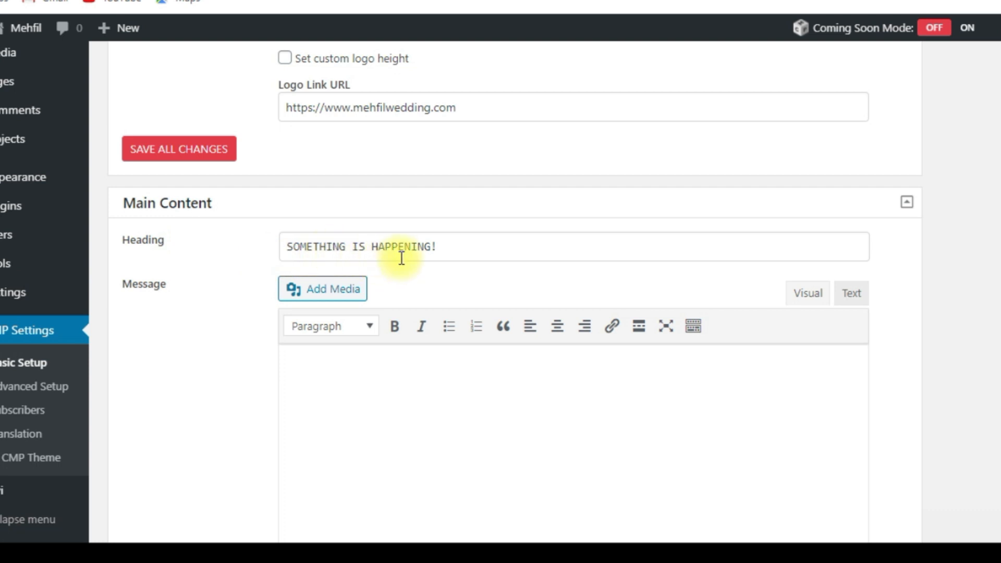
pyautogui.click(444, 249)
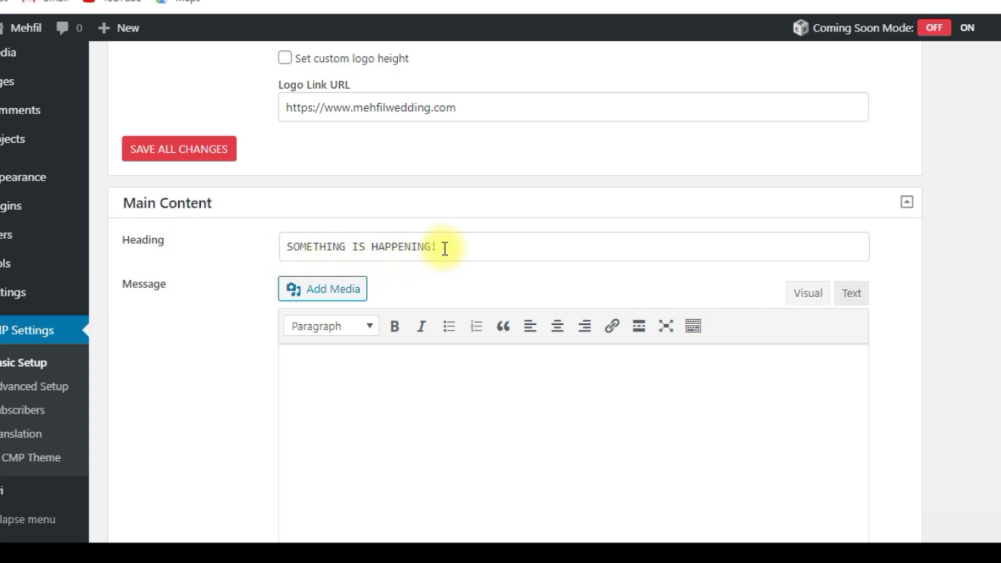
pyautogui.press('BackSpace')
pyautogui.press('BackSpace')
pyautogui.press('BackSpace')
pyautogui.press('BackSpace')
pyautogui.press('BackSpace')
pyautogui.press('BackSpace')
pyautogui.press('BackSpace')
pyautogui.press('BackSpace')
pyautogui.press('BackSpace')
pyautogui.press('BackSpace')
pyautogui.press('BackSpace')
pyautogui.press('BackSpace')
pyautogui.press('BackSpace')
pyautogui.press('BackSpace')
pyautogui.press('BackSpace')
pyautogui.press('BackSpace')
pyautogui.press('BackSpace')
pyautogui.press('BackSpace')
pyautogui.press('BackSpace')
pyautogui.press('BackSpace')
pyautogui.write('C')
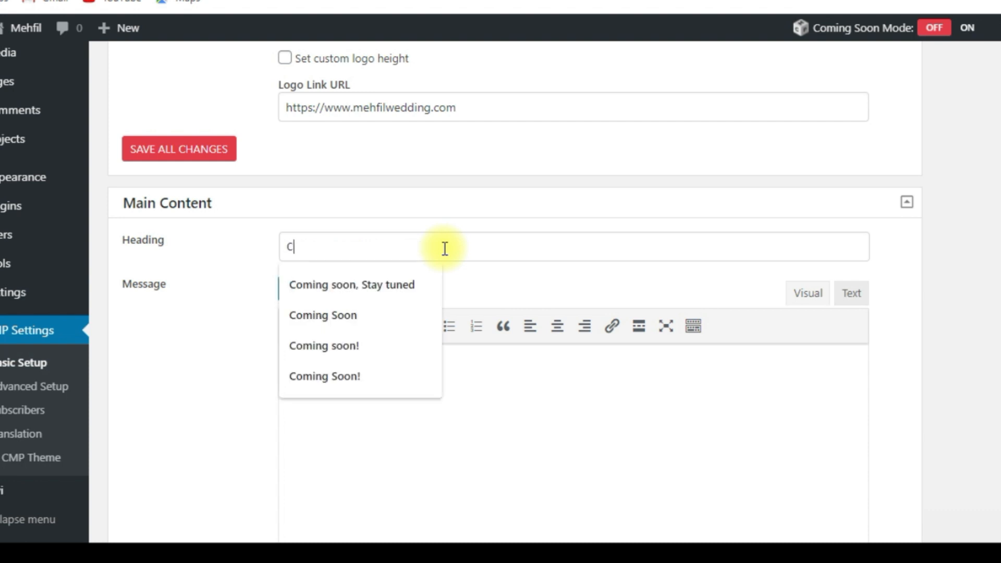
pyautogui.write('oming Soon!')
pyautogui.click(411, 282)
# Set the graphic background to Custom Images and insert Mehfil-wedding-decoration.png from the media library.
pyautogui.scroll(-2, 408, 277)
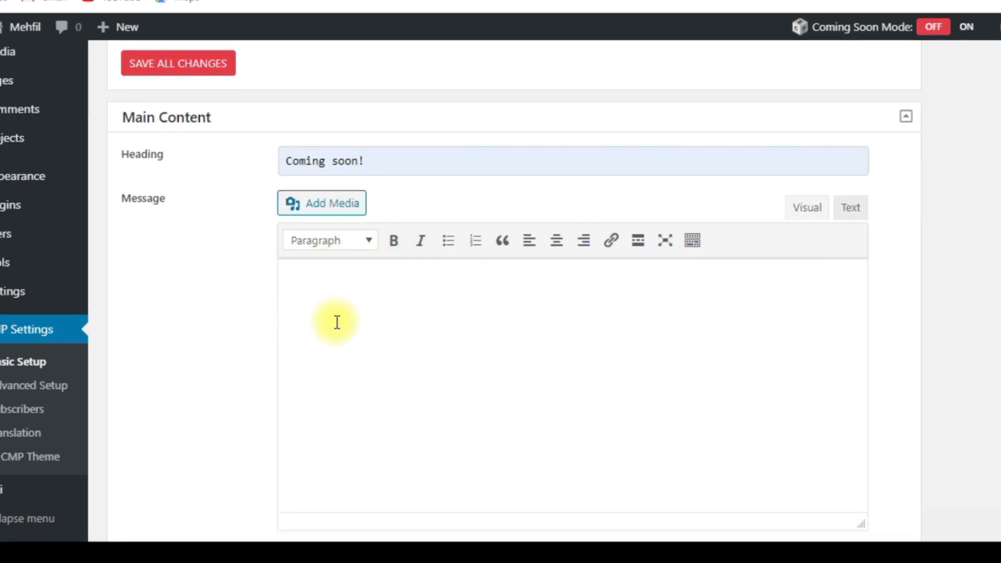
pyautogui.scroll(-8, 335, 322)
pyautogui.scroll(-6, 337, 323)
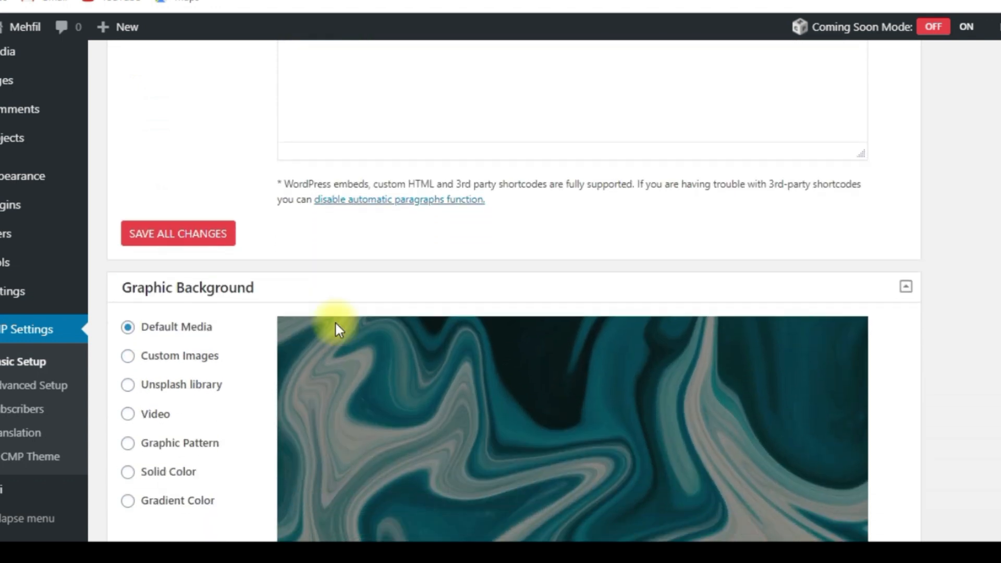
pyautogui.scroll(2, 335, 321)
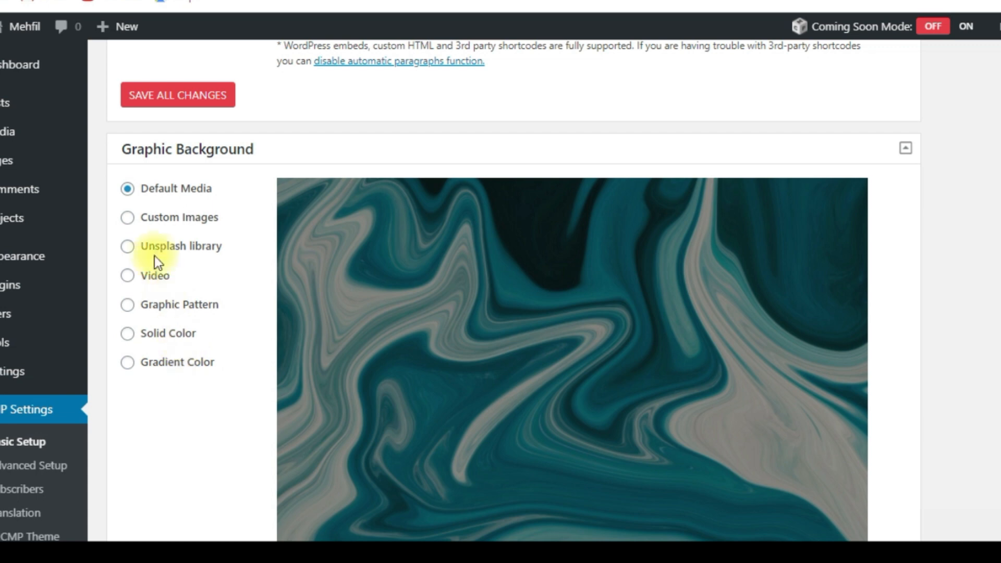
pyautogui.click(128, 218)
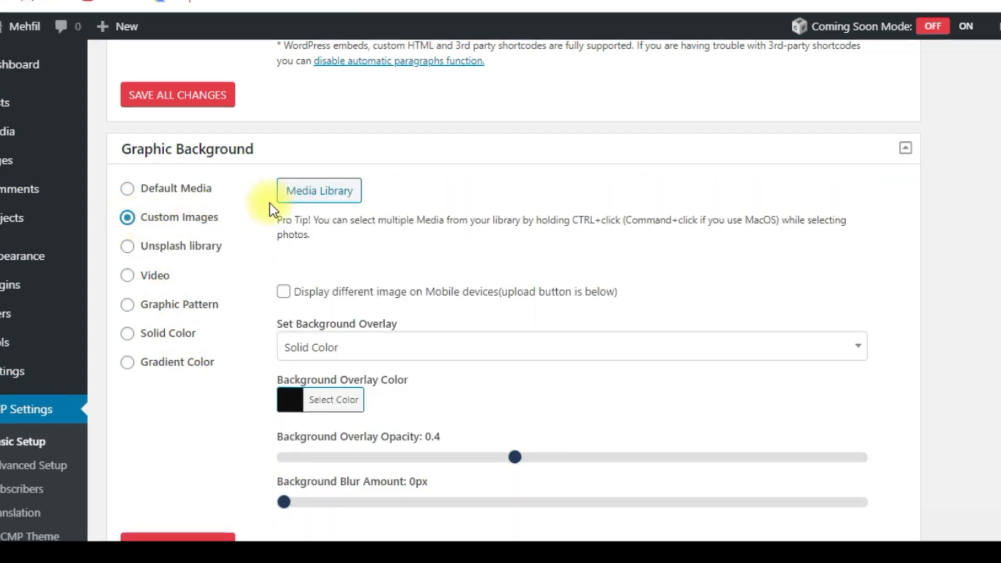
pyautogui.click(307, 195)
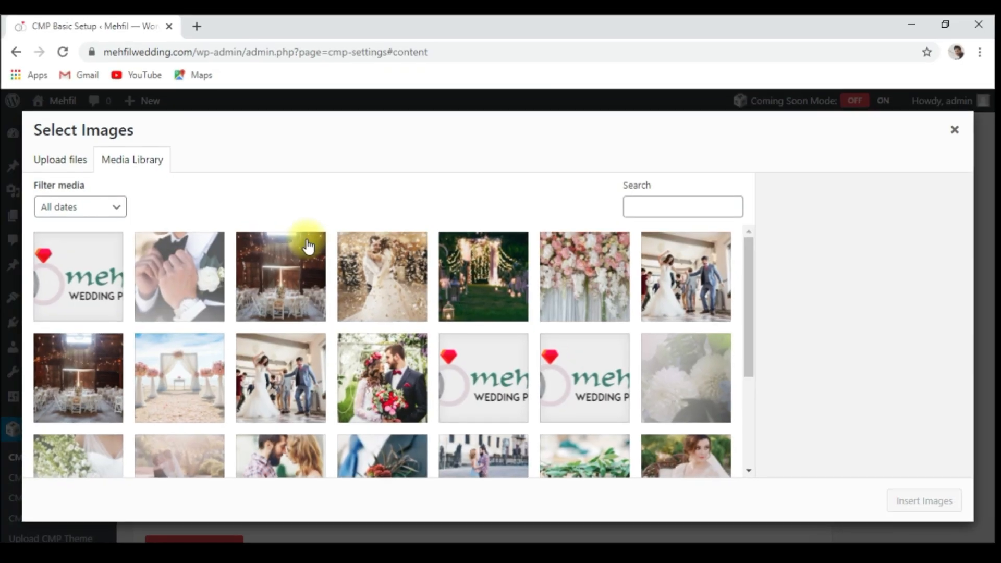
pyautogui.click(211, 378)
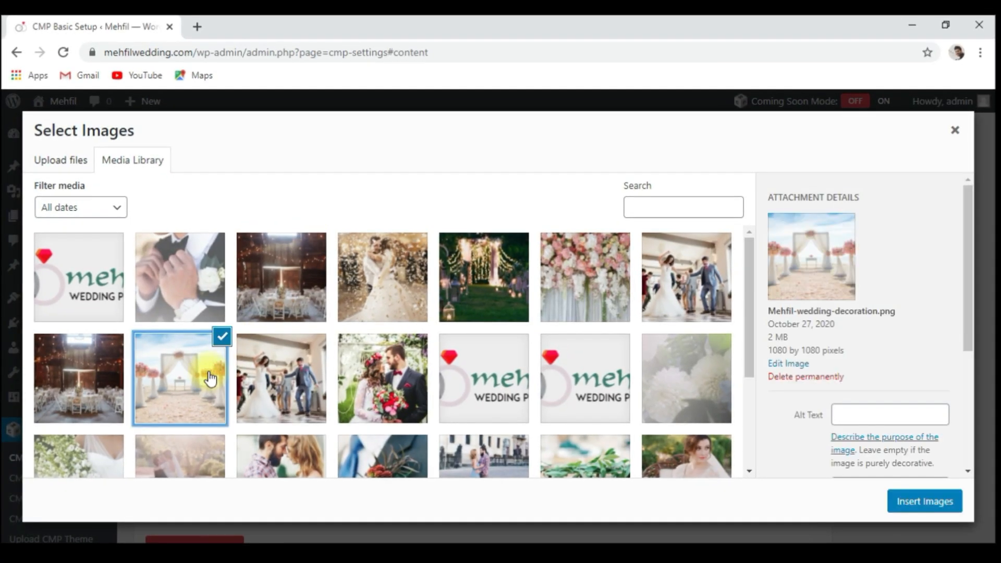
pyautogui.click(927, 502)
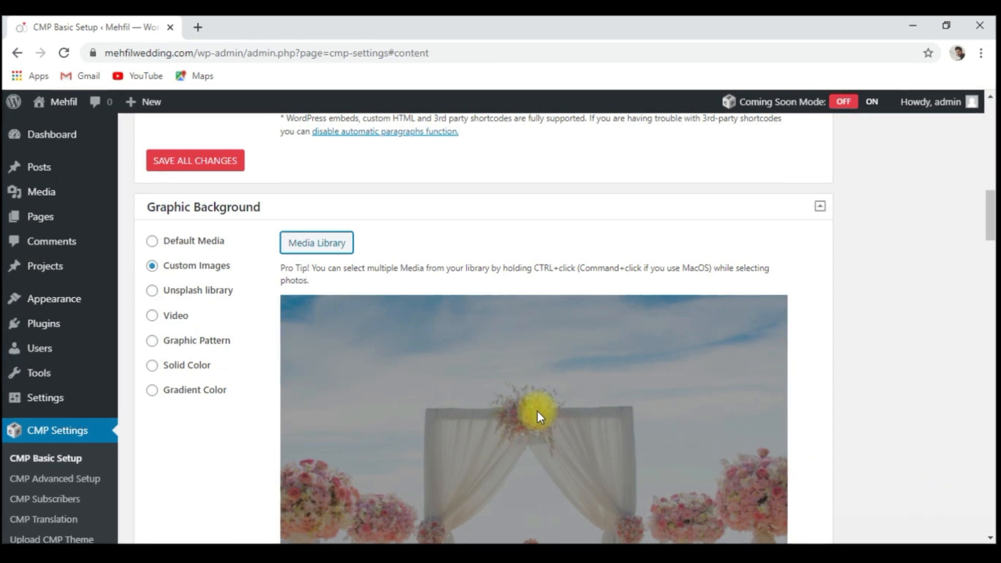
# Enable the Facebook icon in the Social Media settings.
pyautogui.scroll(-3, 497, 420)
pyautogui.scroll(-20, 407, 405)
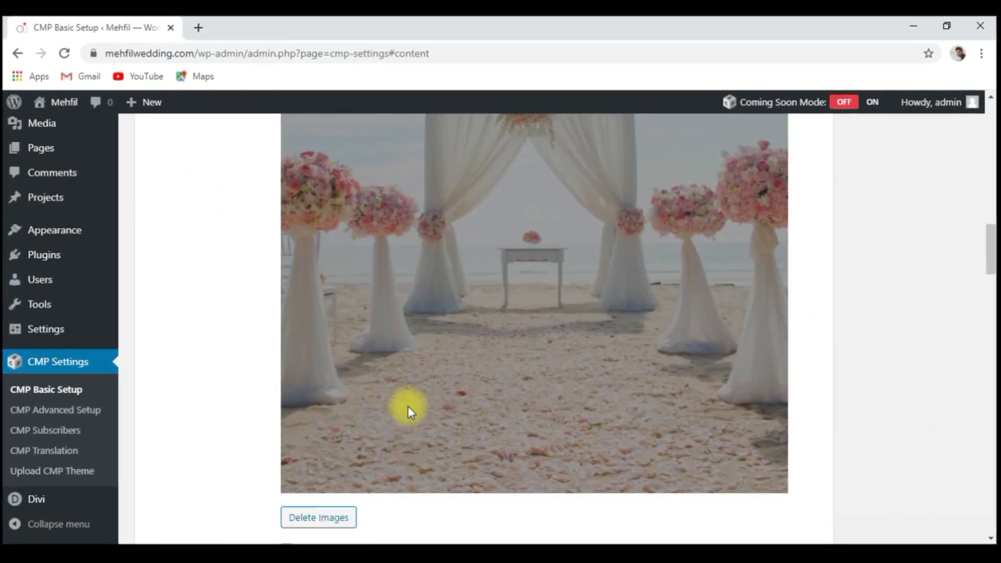
pyautogui.scroll(-7, 410, 406)
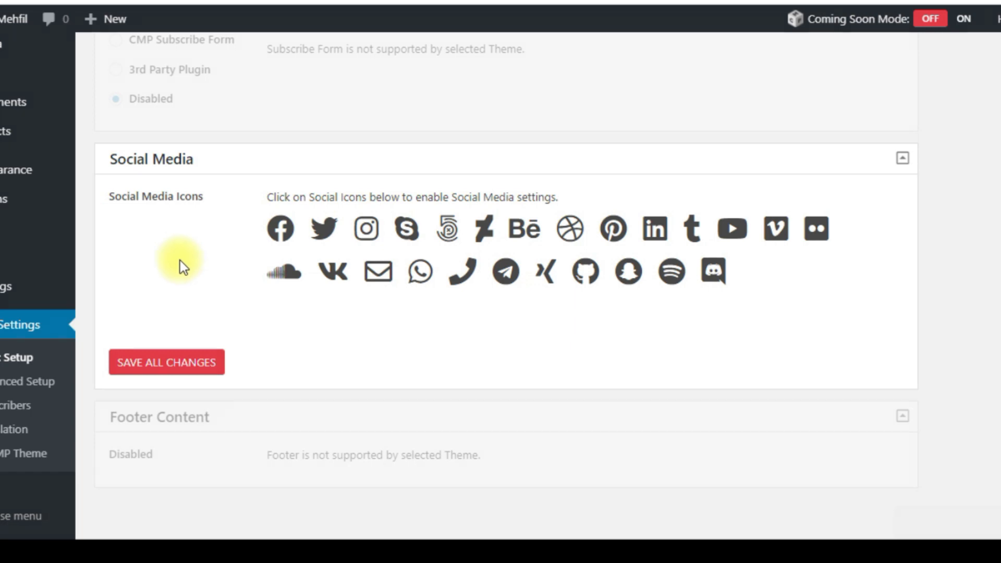
pyautogui.click(280, 229)
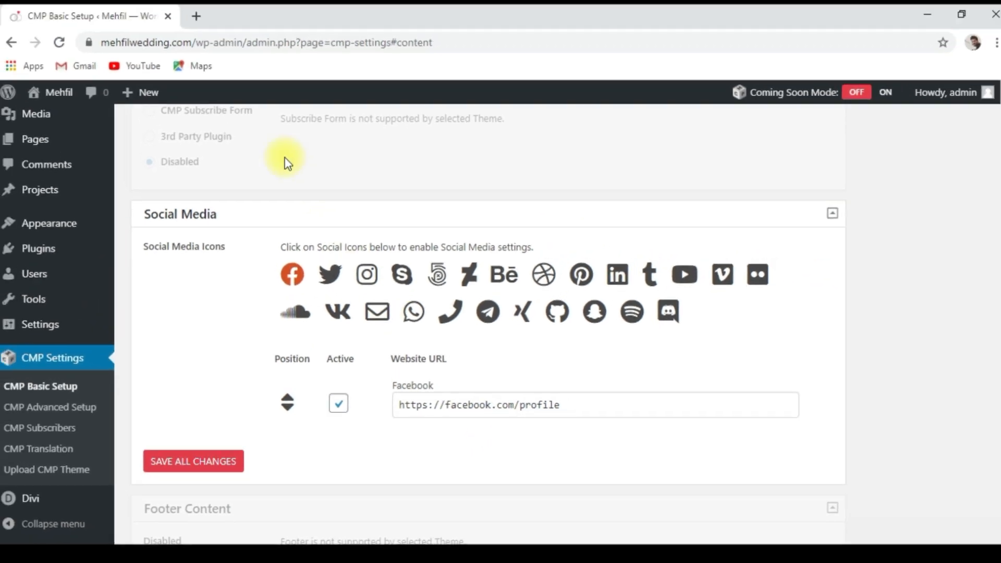
# Open the facebook.com/mehfilweddingplanner page in a new browser tab.
pyautogui.click(202, 26)
pyautogui.write('fac')
pyautogui.press('Right')
pyautogui.press('Return')
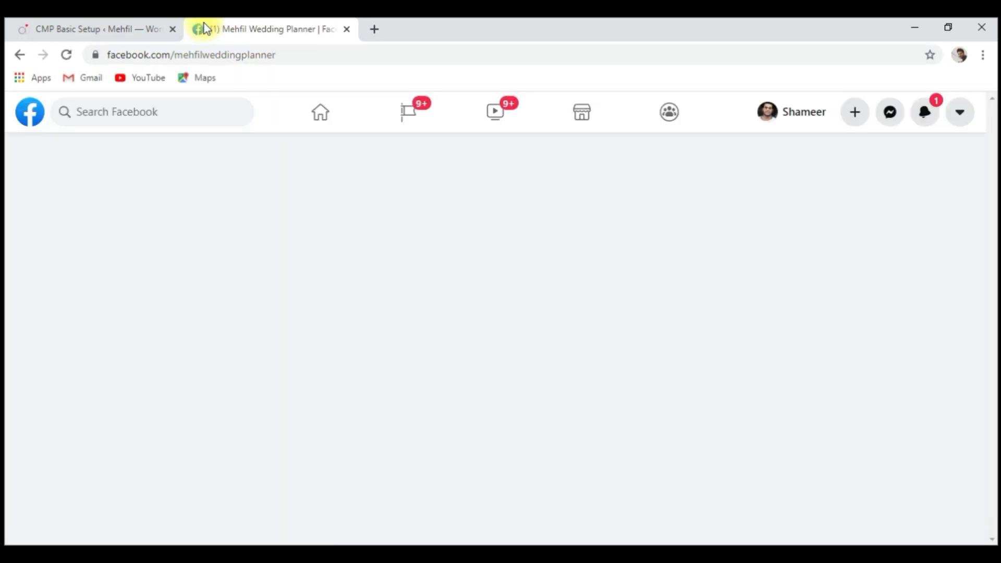
pyautogui.scroll(4, 583, 352)
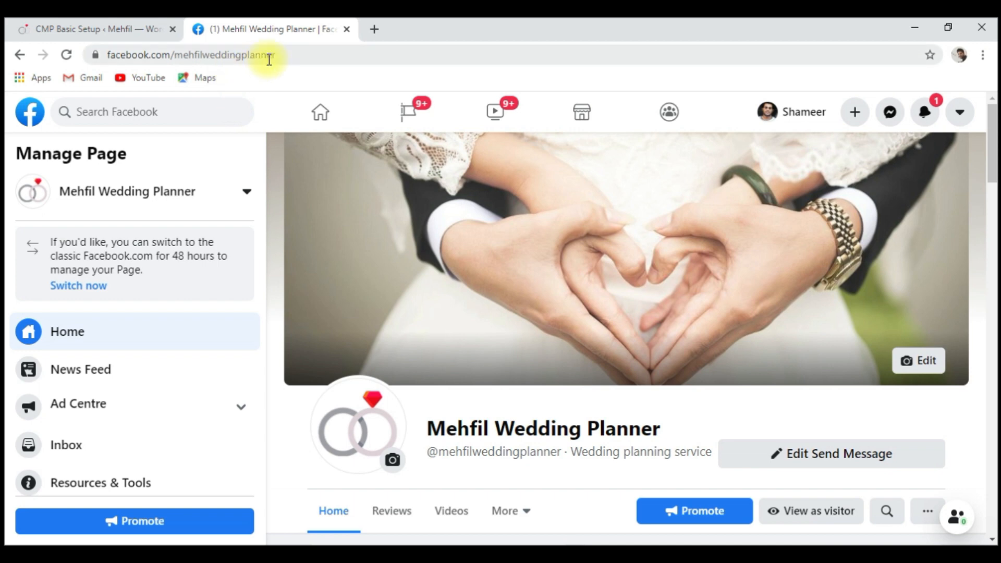
pyautogui.moveTo(291, 61); pyautogui.dragTo(116, 62)
pyautogui.hotkey('ctrl', 'c')
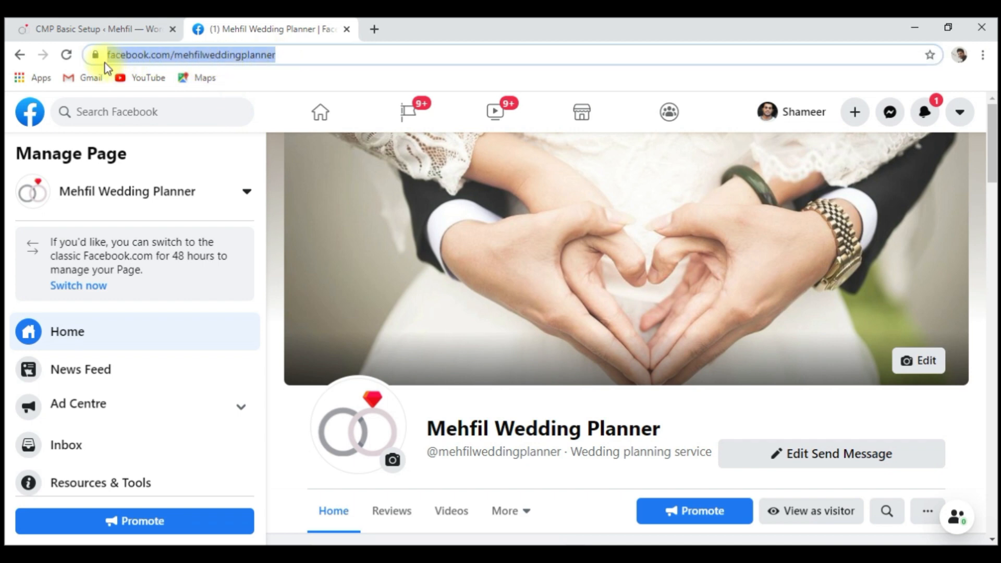
pyautogui.rightClick(169, 53)
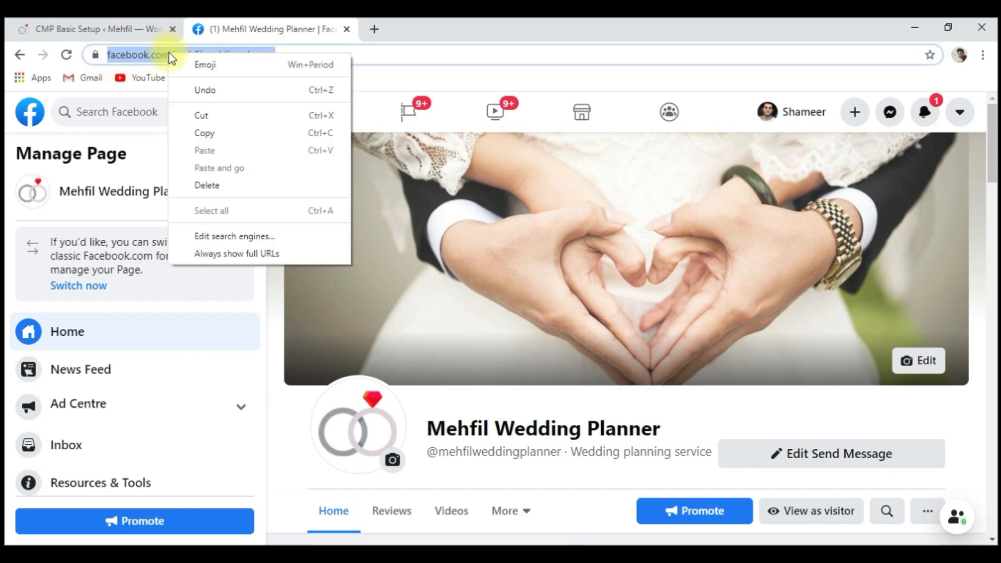
pyautogui.click(211, 133)
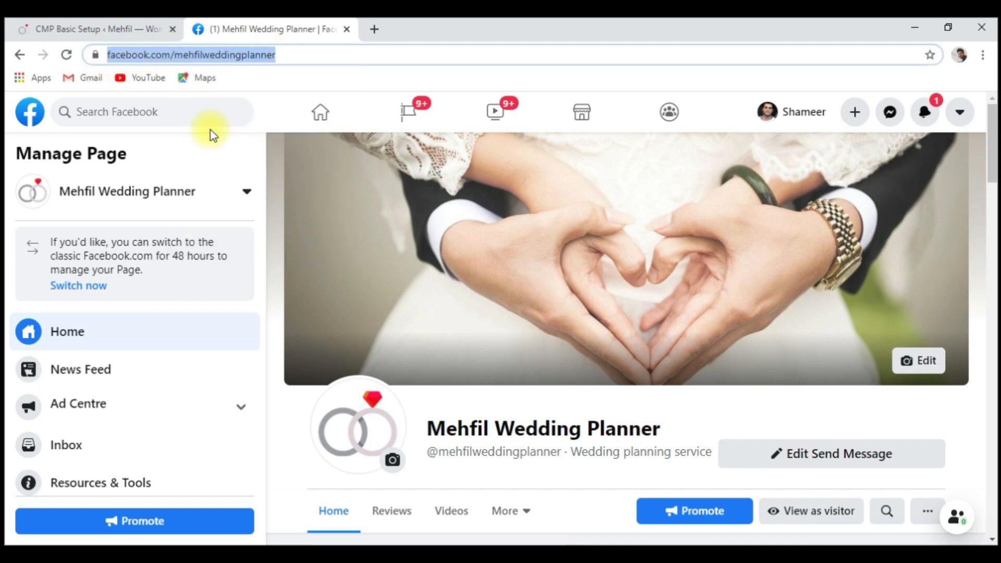
pyautogui.click(128, 29)
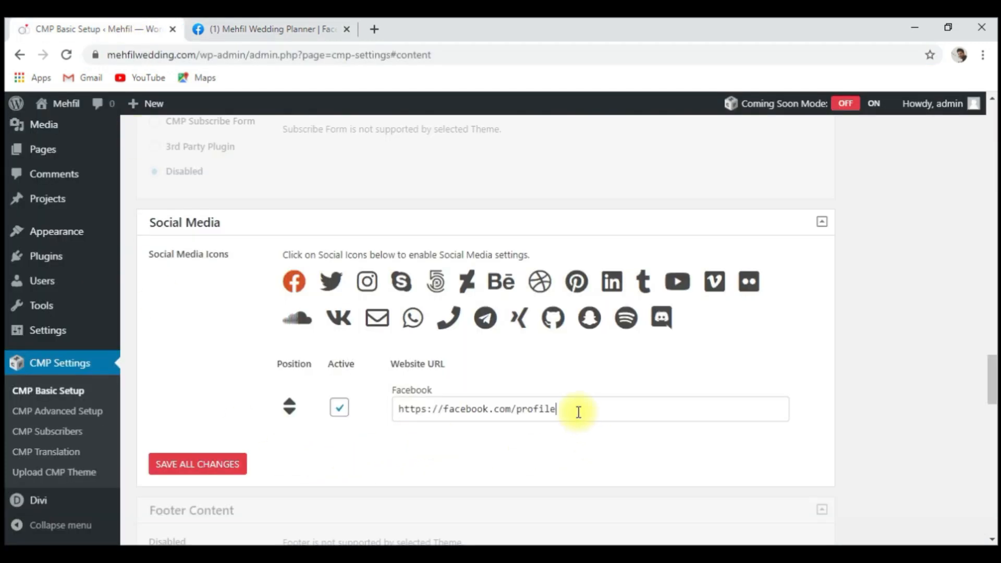
pyautogui.hotkey('ctrl', 'v')
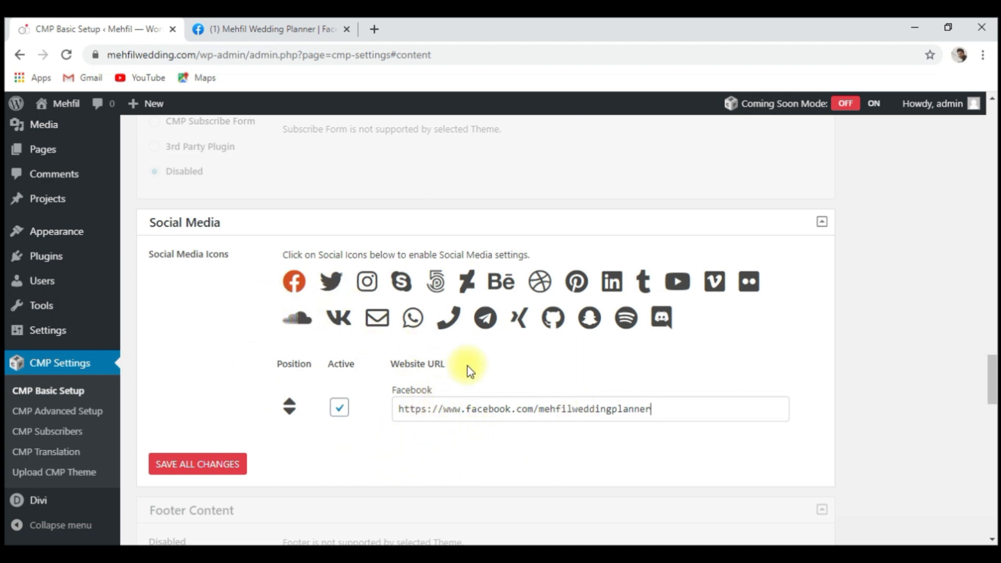
# Enable the YouTube social icon, and open the Mehfil channel on YouTube in a new tab by searching for "mehfil wedding planner".
pyautogui.click(686, 295)
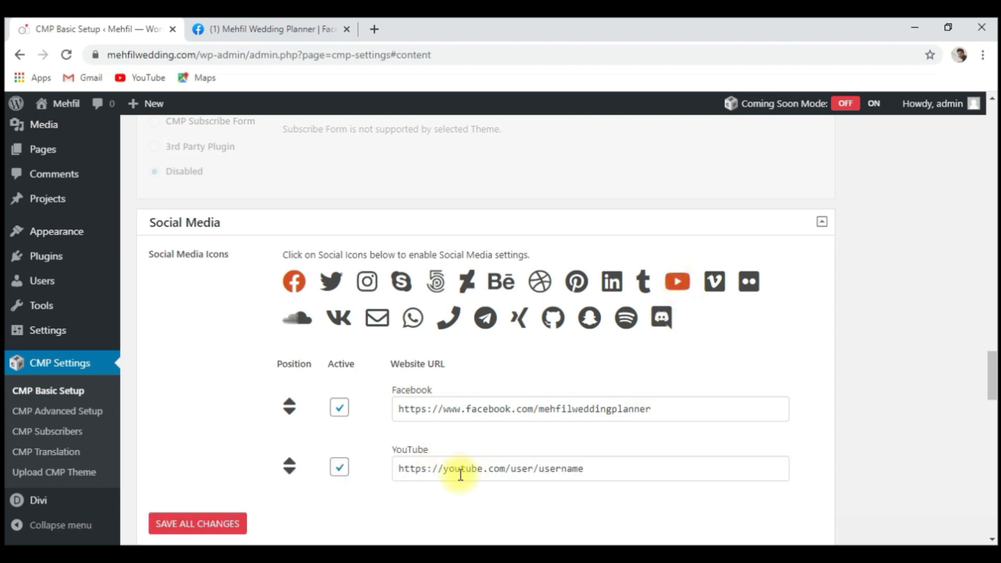
pyautogui.click(373, 27)
pyautogui.write('you')
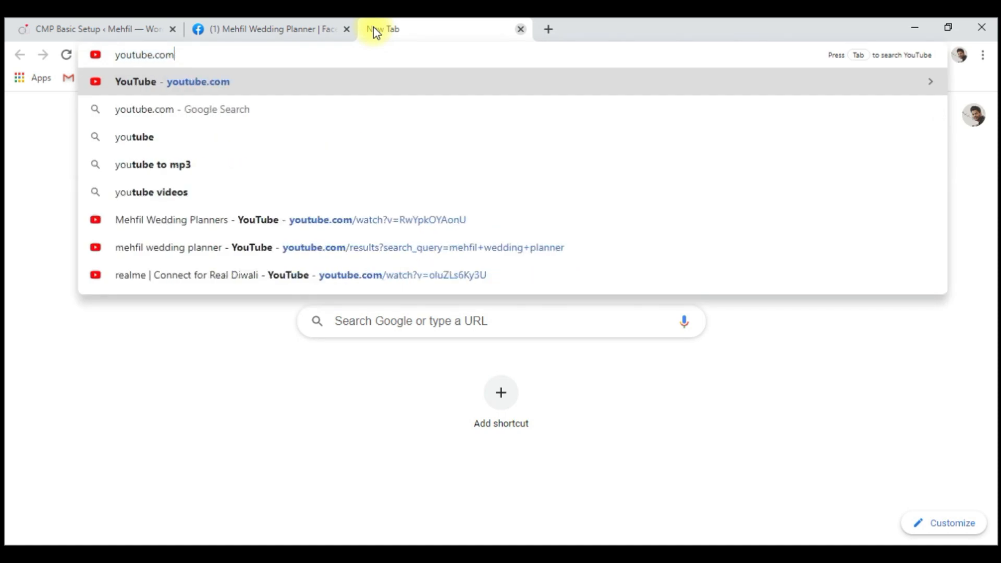
pyautogui.write('tube.com')
pyautogui.press('Return')
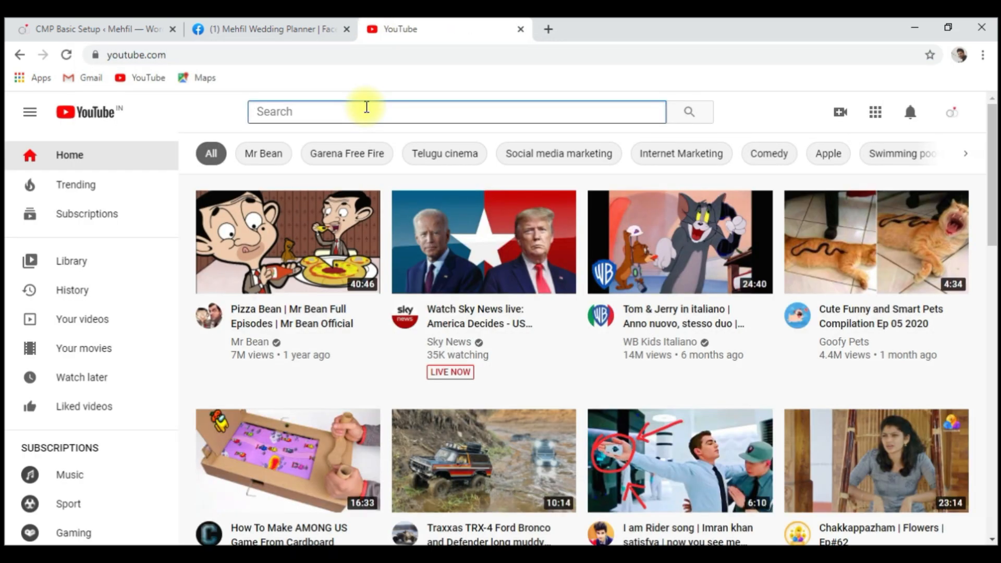
pyautogui.write('mehfil wedding planner')
pyautogui.press('Return')
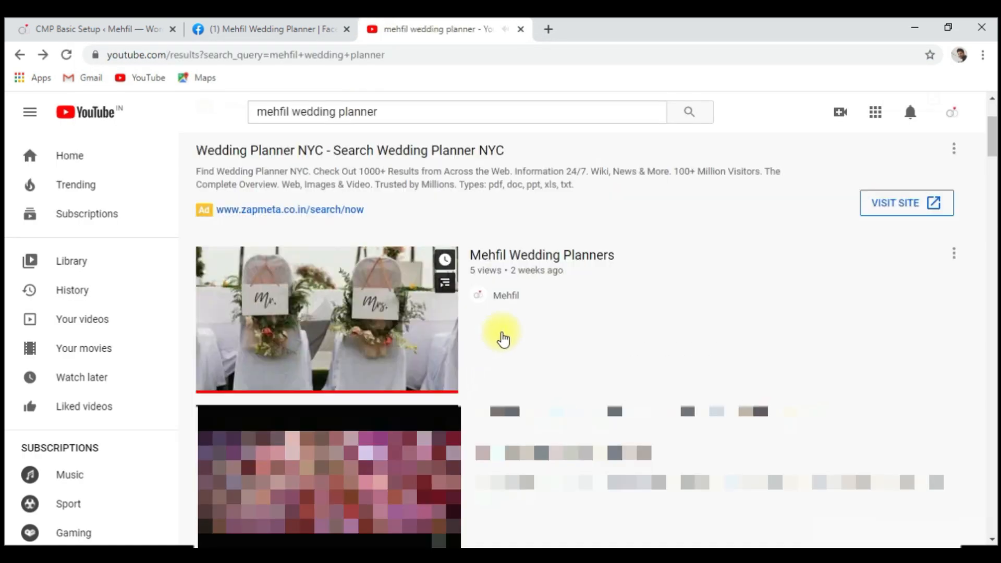
pyautogui.click(506, 295)
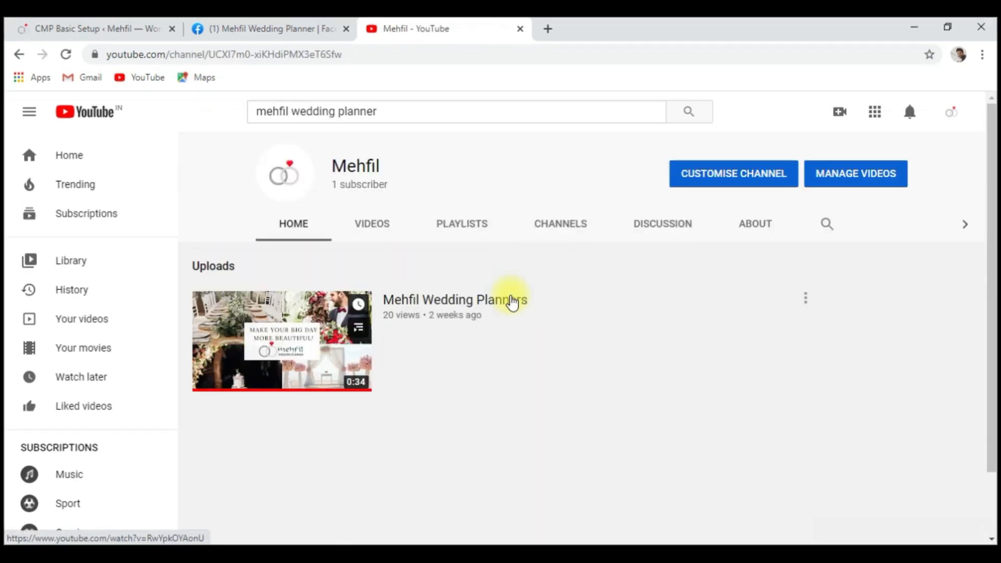
# Replace the placeholder YouTube website URL in the CMP settings with the Mehfil channel's copied address and save all changes.
pyautogui.moveTo(343, 55); pyautogui.dragTo(71, 74)
pyautogui.rightClick(222, 58)
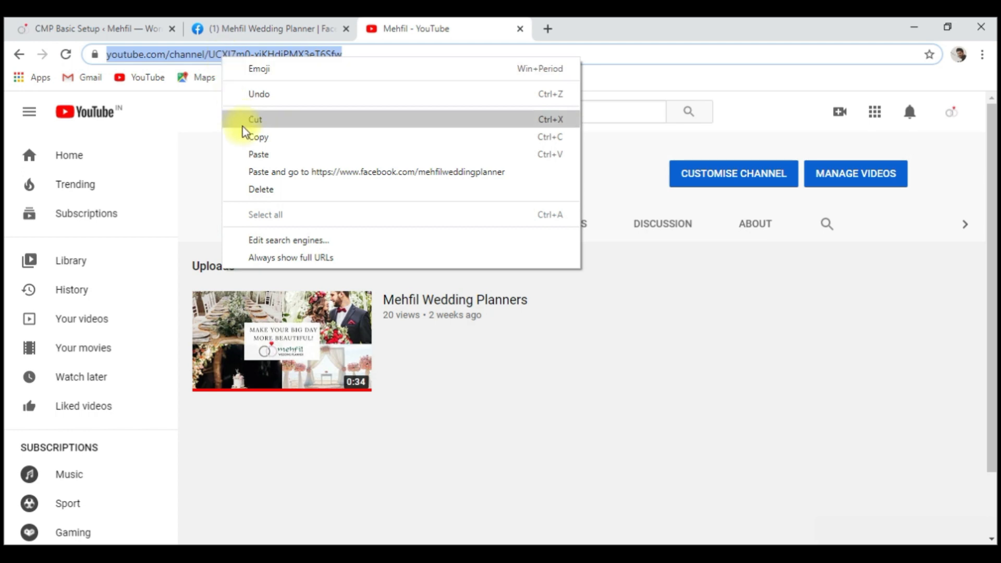
pyautogui.click(276, 146)
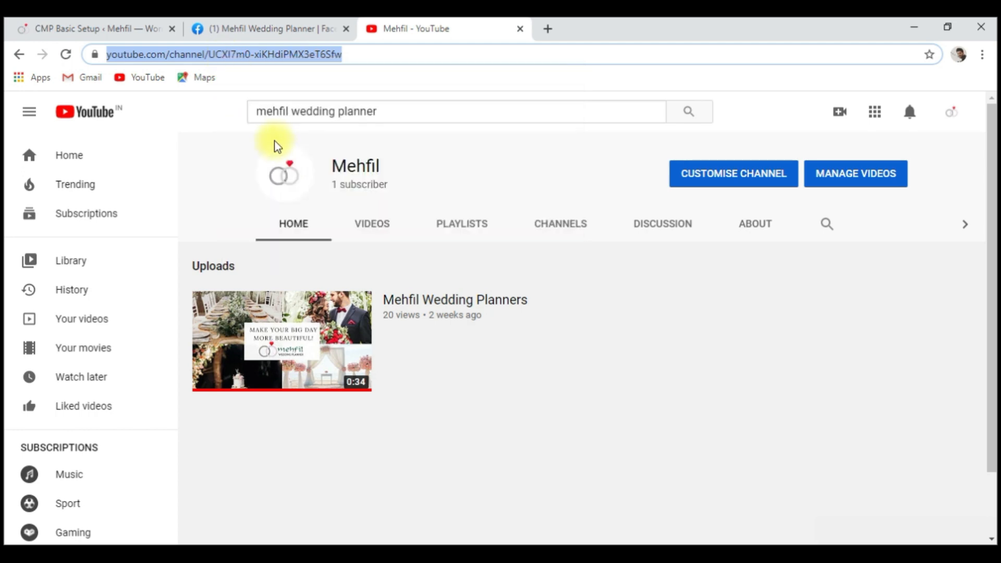
pyautogui.click(125, 31)
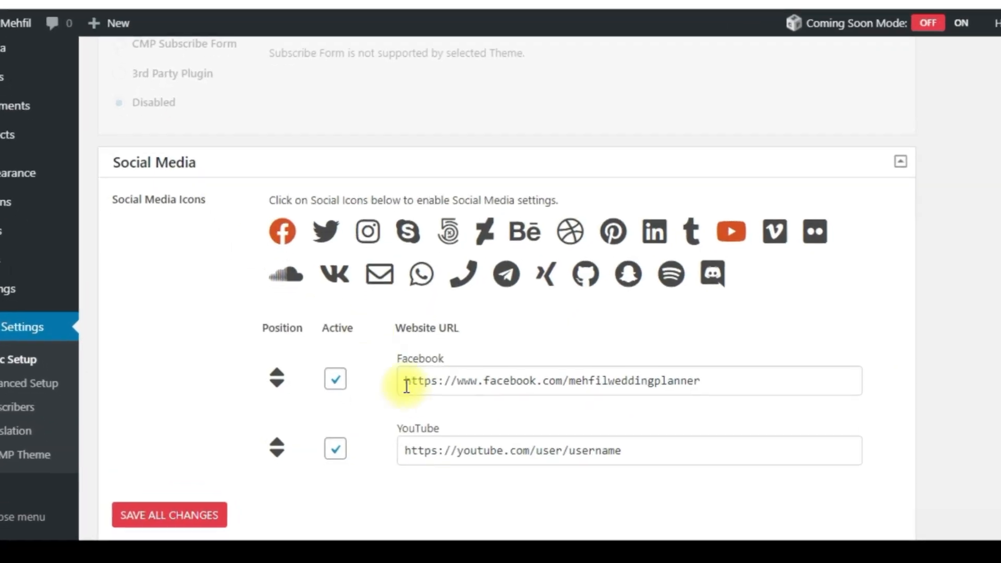
pyautogui.scroll(-2, 455, 432)
pyautogui.tripleClick(513, 365)
pyautogui.press('BackSpace')
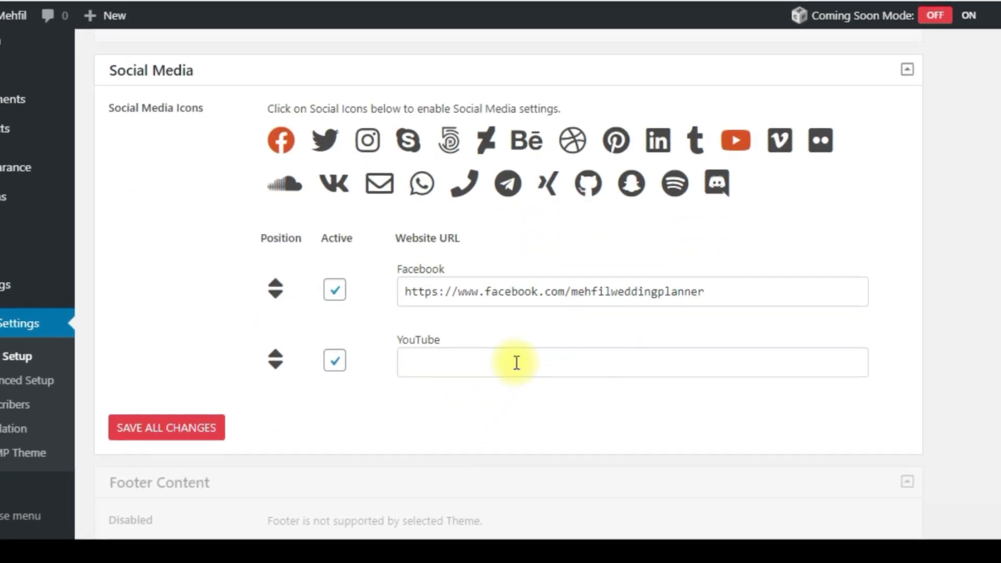
pyautogui.hotkey('ctrl', 'v')
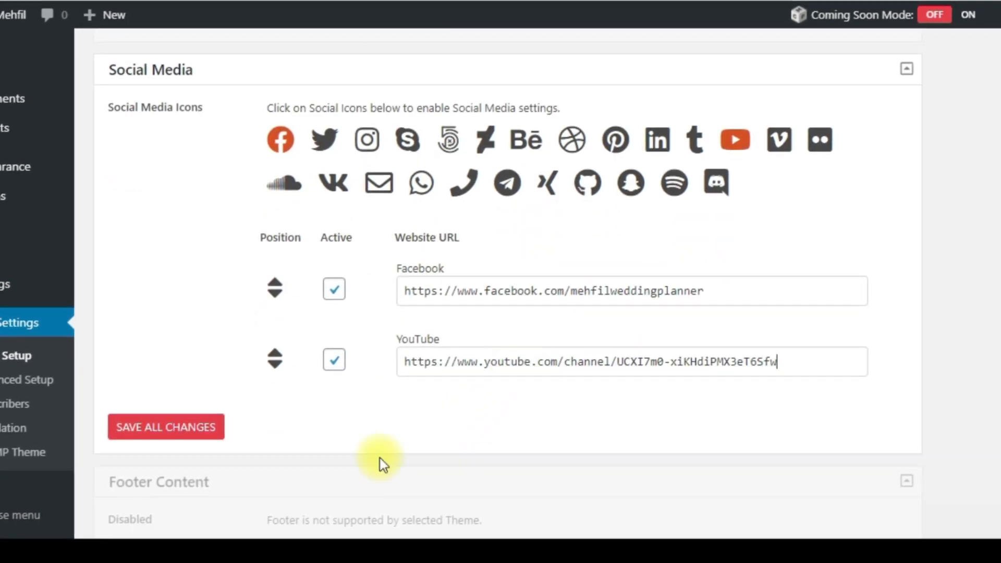
pyautogui.click(192, 439)
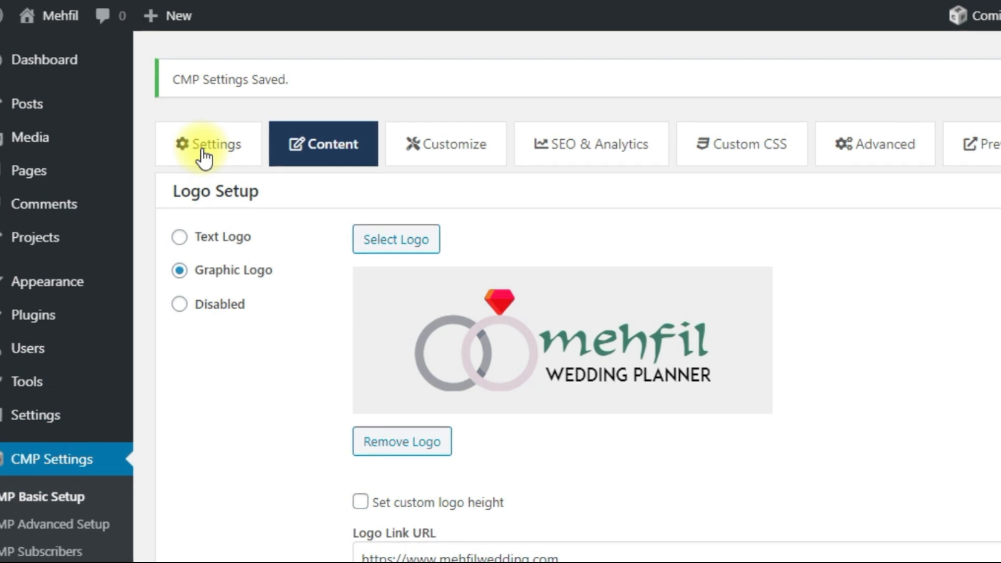
# Set the CMP status to Enabled in the general settings and save the changes.
pyautogui.click(204, 156)
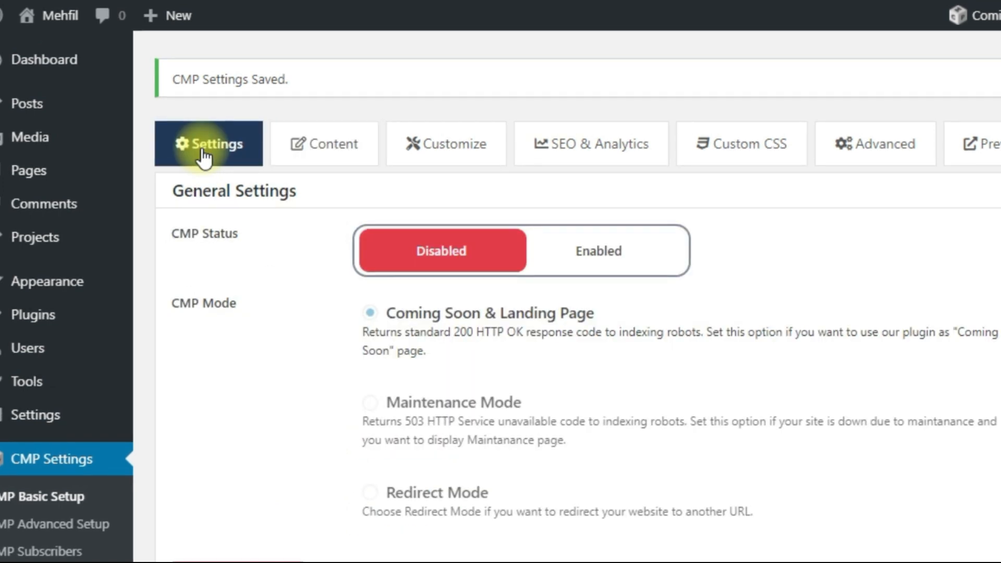
pyautogui.click(631, 261)
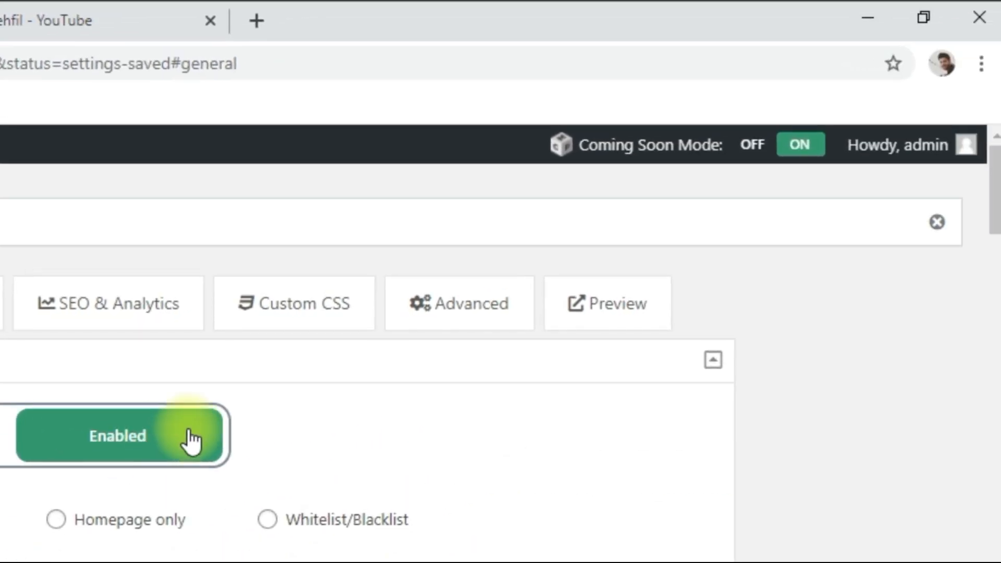
pyautogui.moveTo(695, 141)
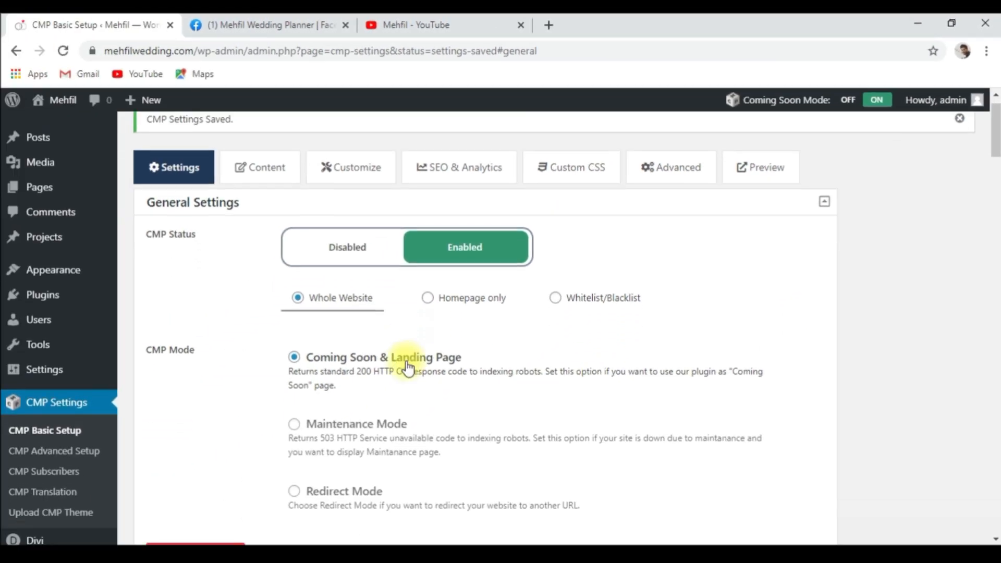
pyautogui.scroll(-2, 224, 425)
pyautogui.click(212, 437)
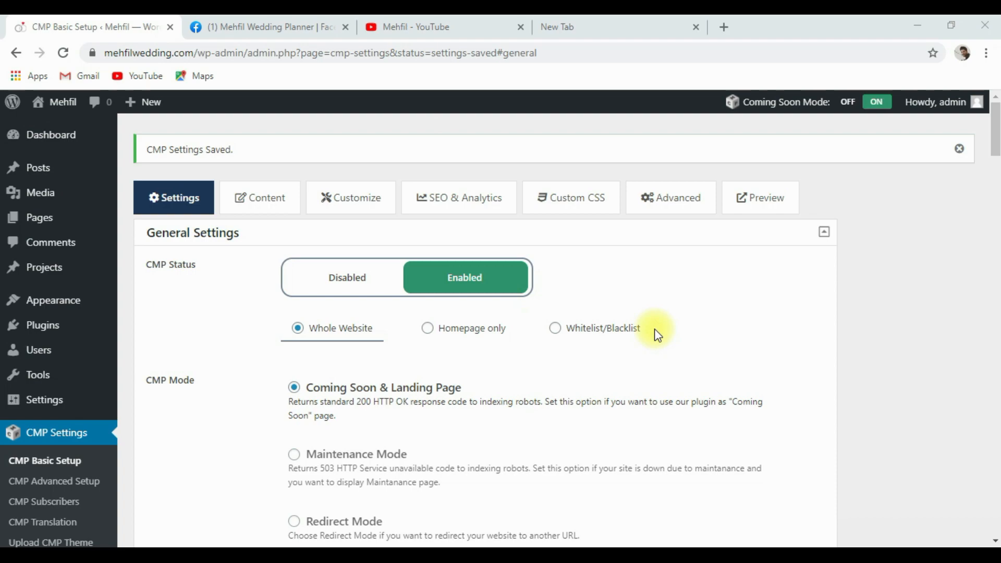
# Open mehfilwedding.com in a separate browser window to view the live coming soon page.
pyautogui.click(987, 27)
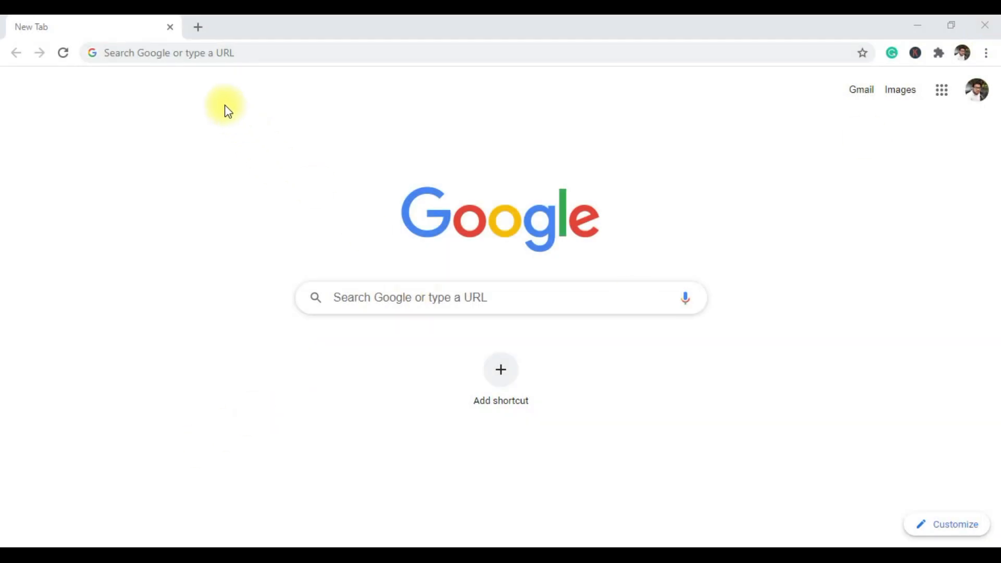
pyautogui.click(202, 54)
pyautogui.write('me')
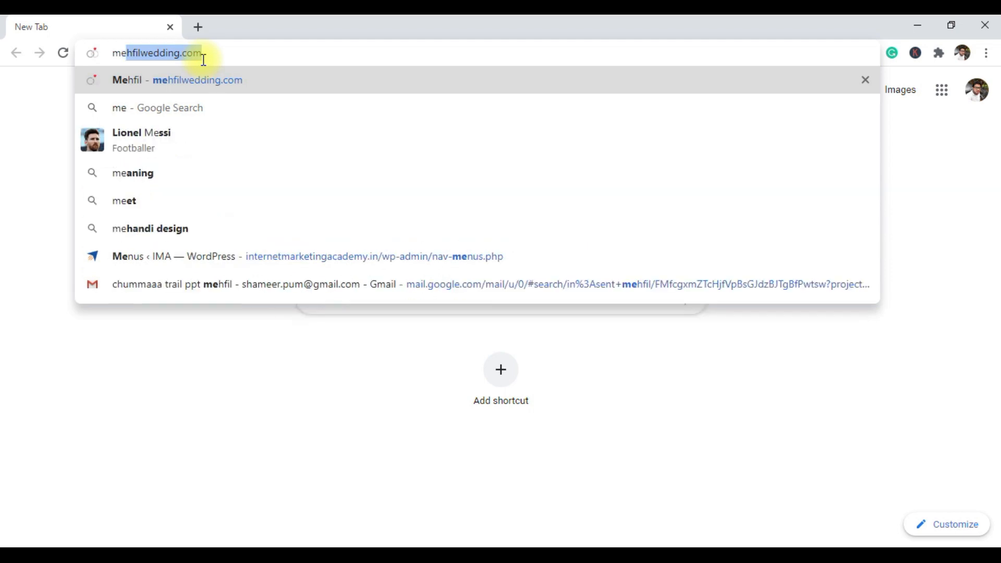
pyautogui.press('Return')
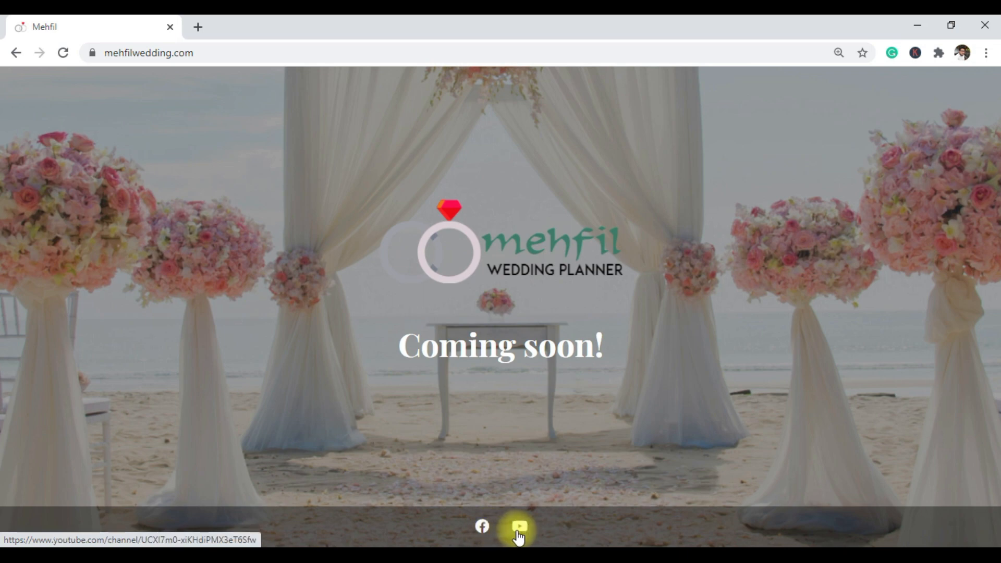
# Test the Facebook and YouTube links on the coming soon page, then return to the page.
pyautogui.click(485, 526)
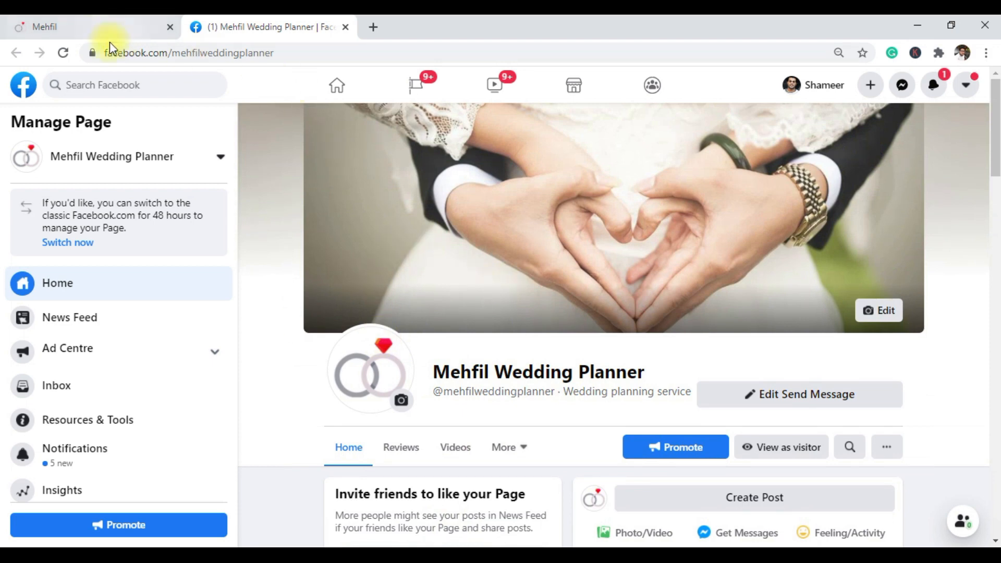
pyautogui.click(87, 26)
pyautogui.click(520, 526)
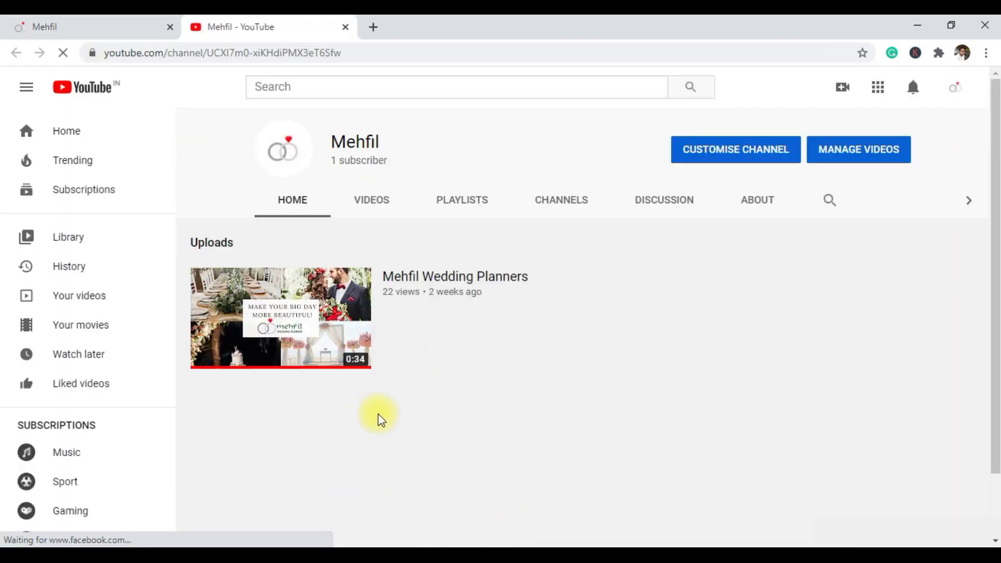
pyautogui.click(346, 27)
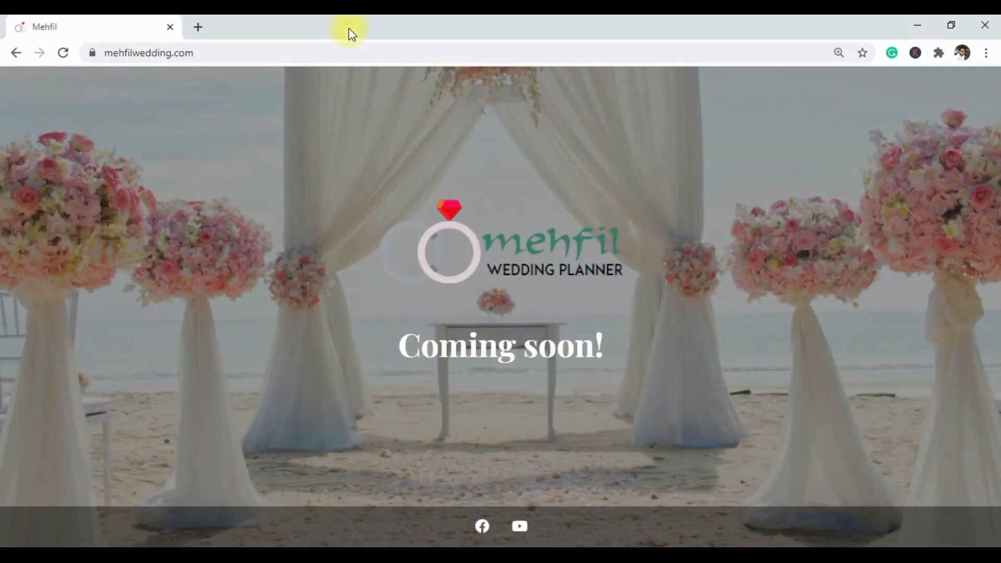